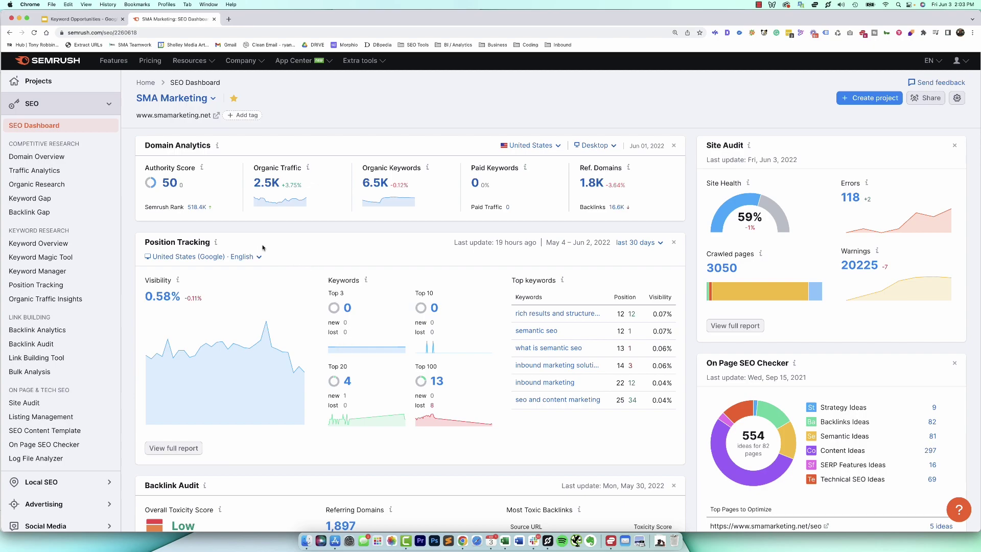
Go to SEMrush's Domain Overview page under Competitive Research in the SEO sidebar.
mouse_move(219, 249)
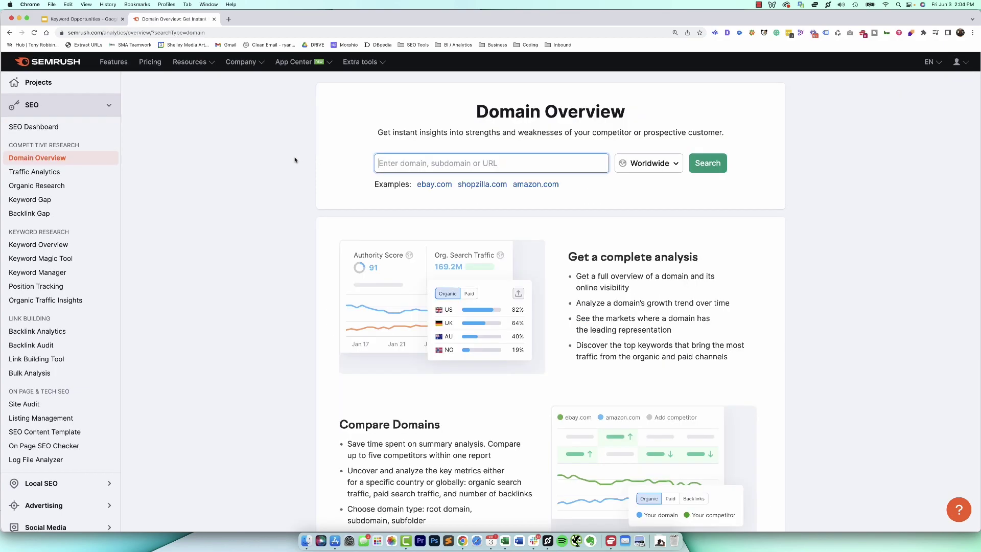
Look up smamarketing.net and review its overview: Authority Score 50, 8.3K traffic, 16.6K backlinks.
text(sma)
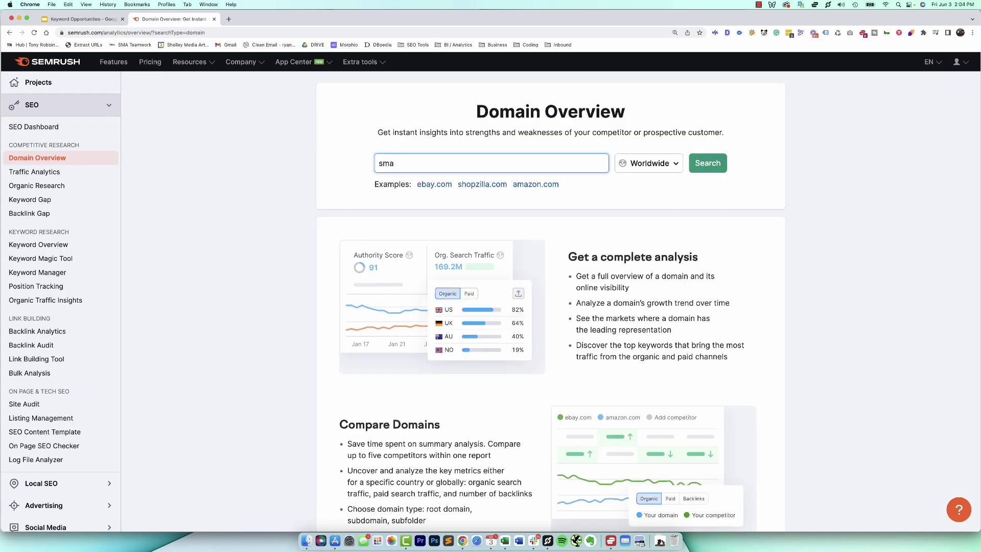
text(marketing.net)
key(Return)
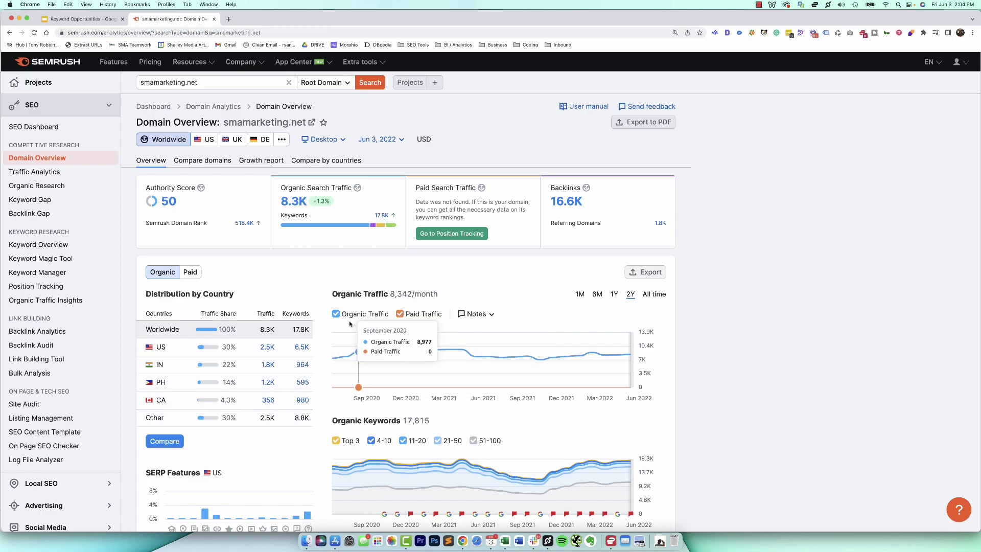
scroll(368, 269, down, 1)
scroll(368, 270, down, 5)
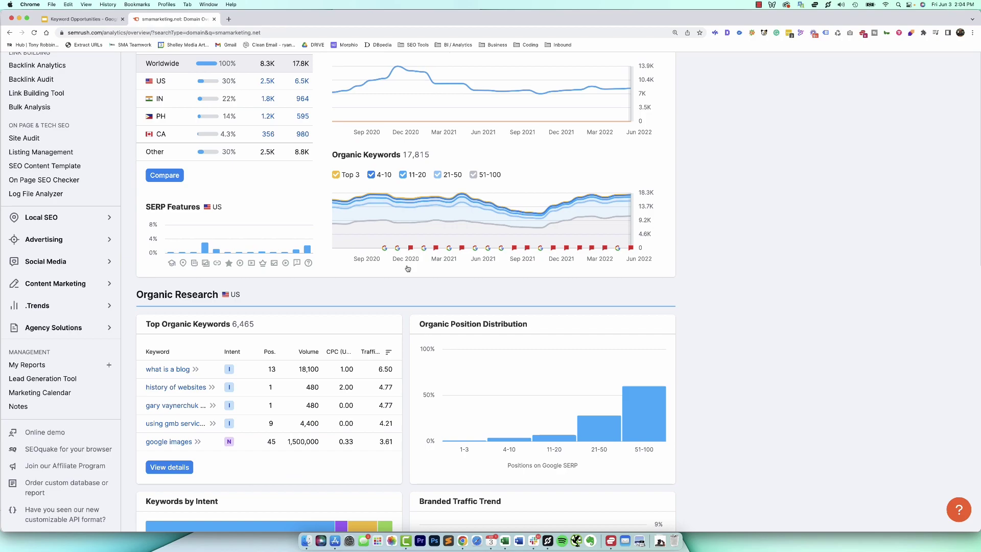
scroll(493, 369, up, 1)
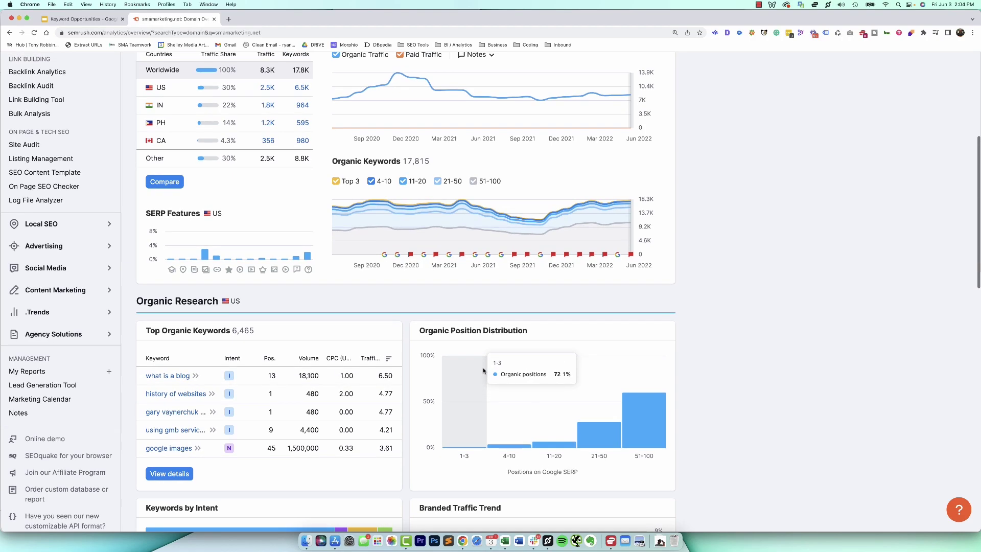
scroll(482, 371, up, 5)
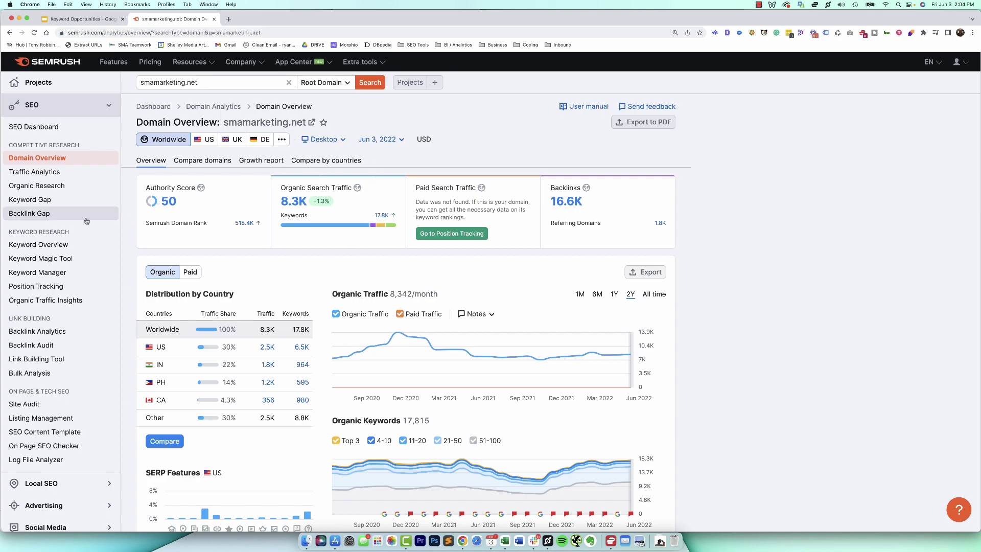
Open Organic Research and hide the Top 3, 11-20, 21-50, 51-100 and Total trend series.
click(52, 187)
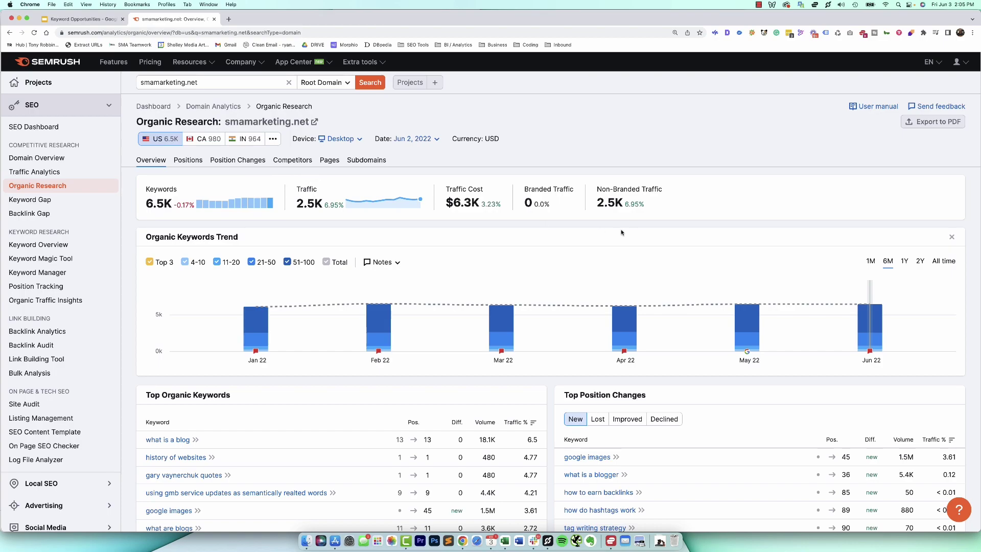
click(164, 262)
click(217, 262)
click(251, 261)
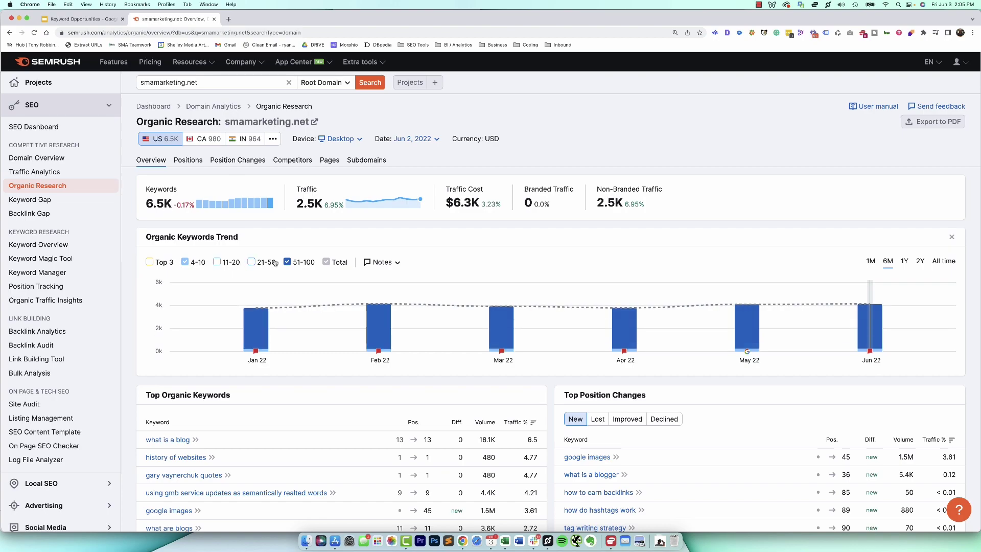
click(287, 262)
click(326, 262)
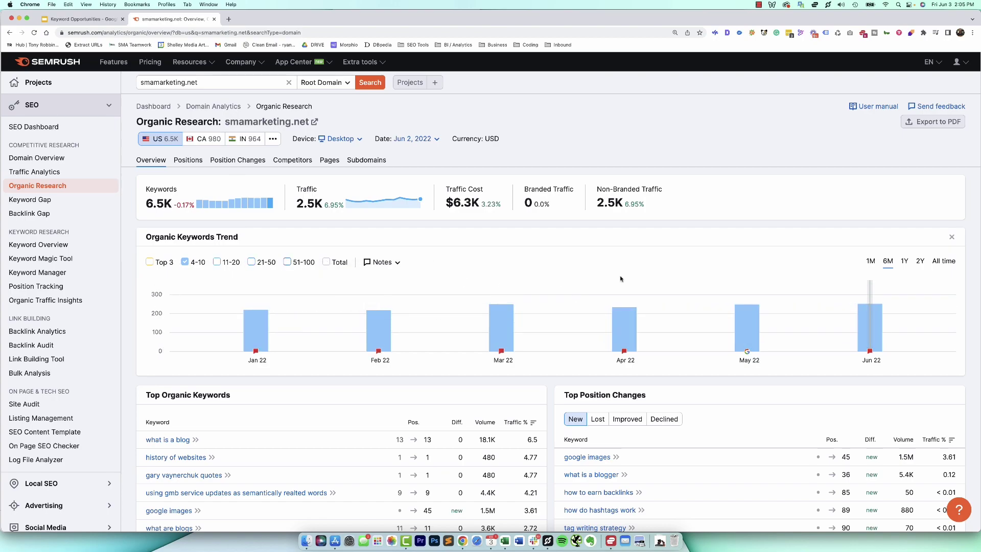
mouse_move(877, 328)
Filter the Positions list to rankings #4-10, leaving 252 keywords.
click(195, 160)
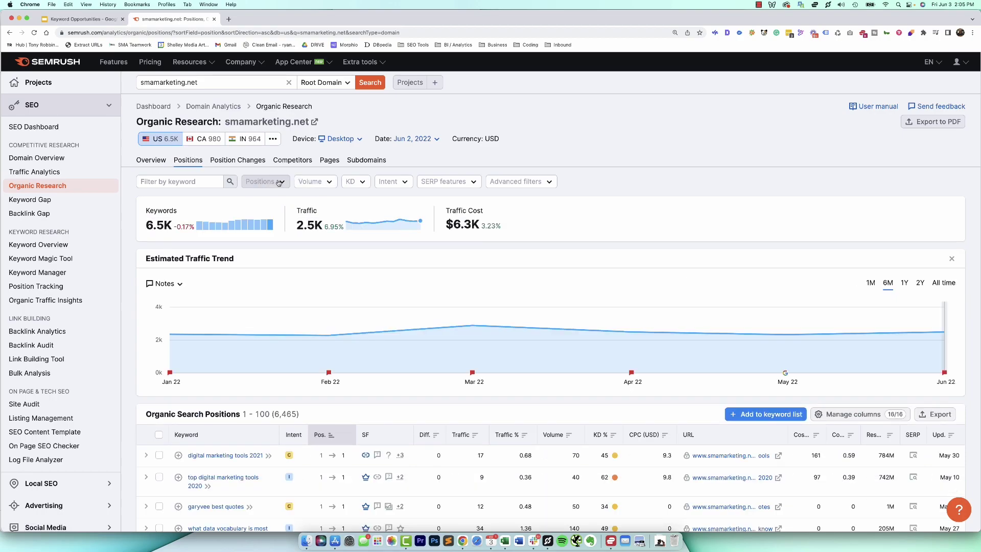
click(278, 182)
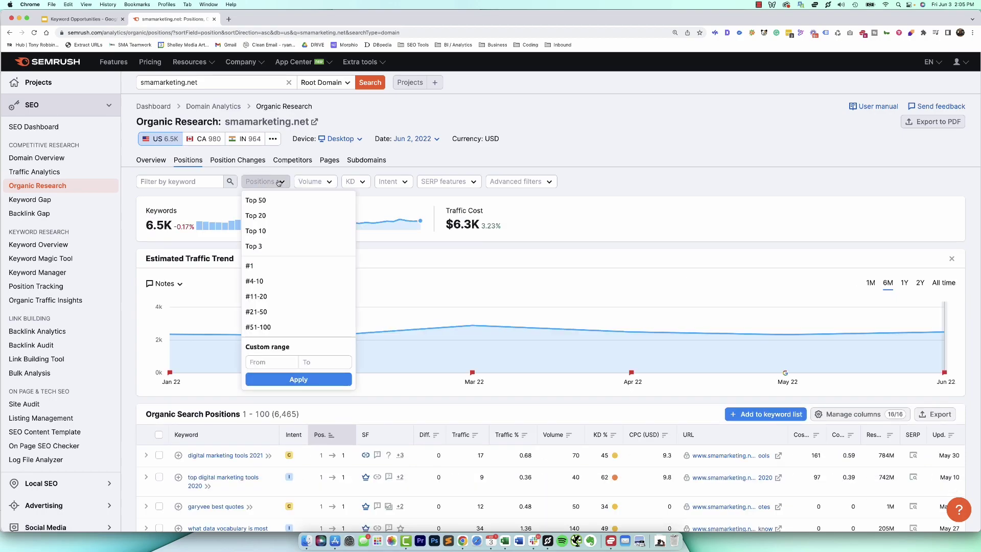
click(274, 281)
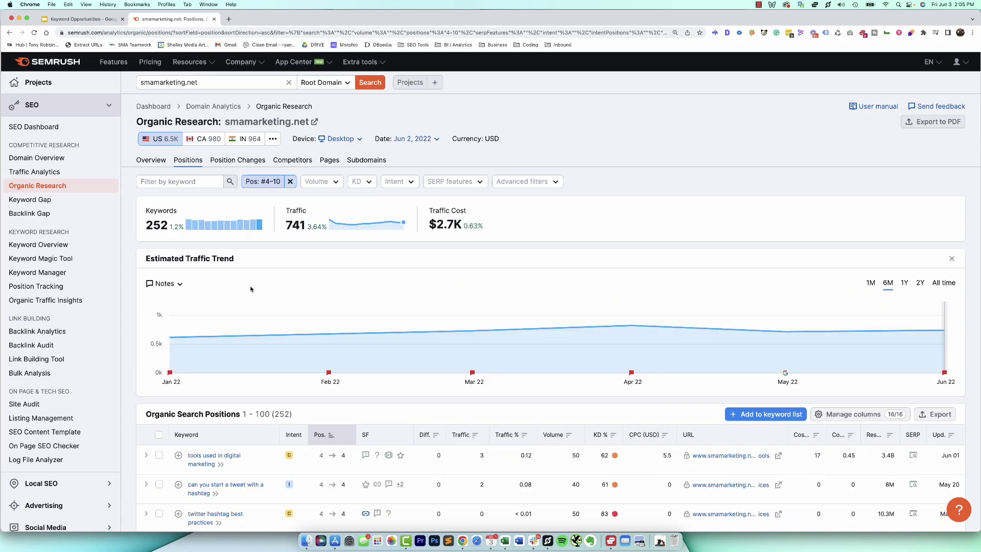
scroll(347, 286, down, 3)
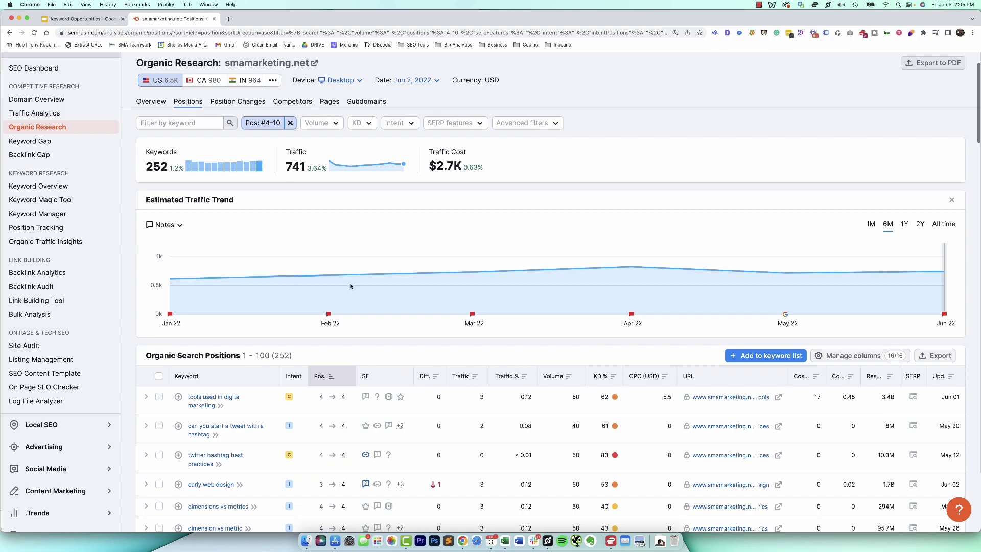
scroll(350, 286, up, 2)
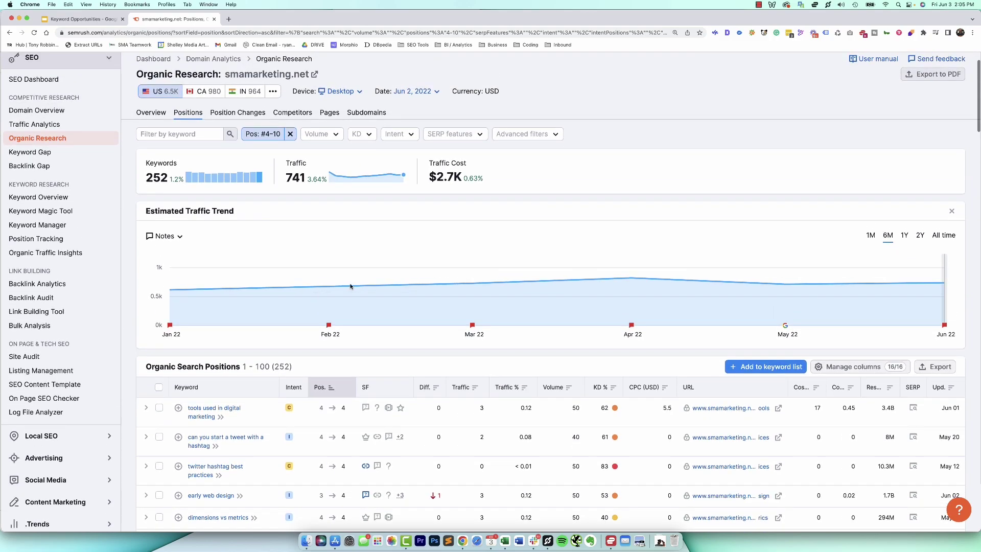
scroll(294, 384, down, 1)
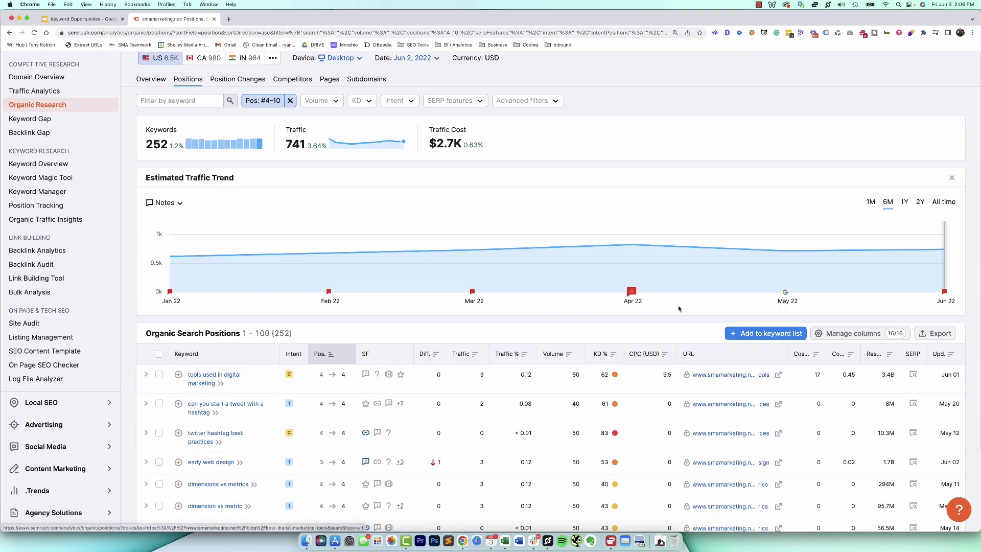
Export the 252 filtered keywords as an Excel file.
scroll(712, 300, down, 3)
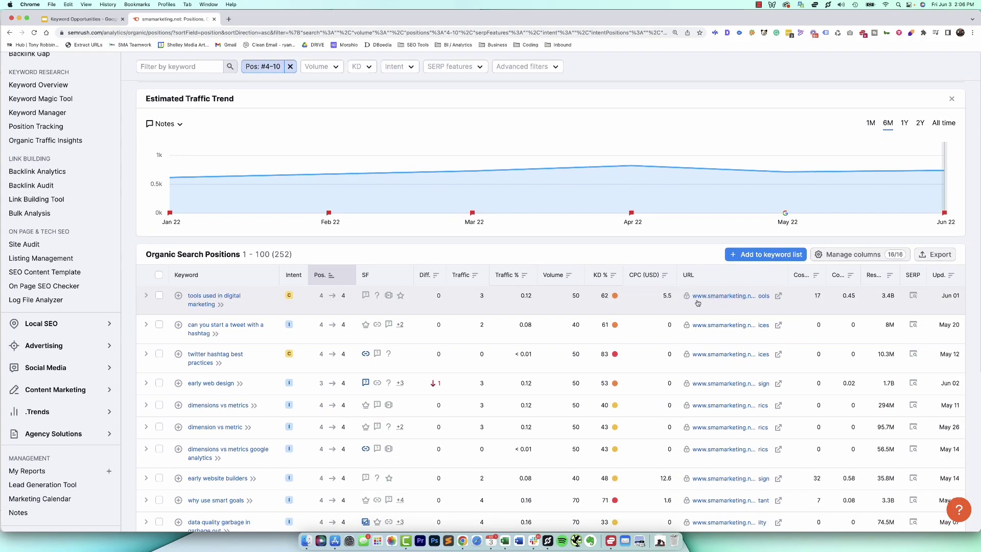
scroll(511, 307, up, 1)
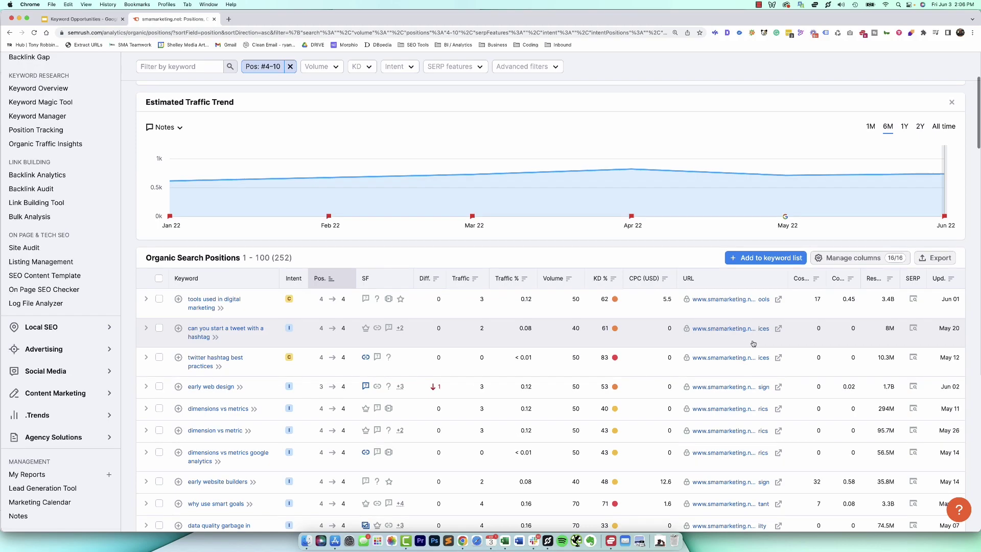
click(932, 262)
click(849, 352)
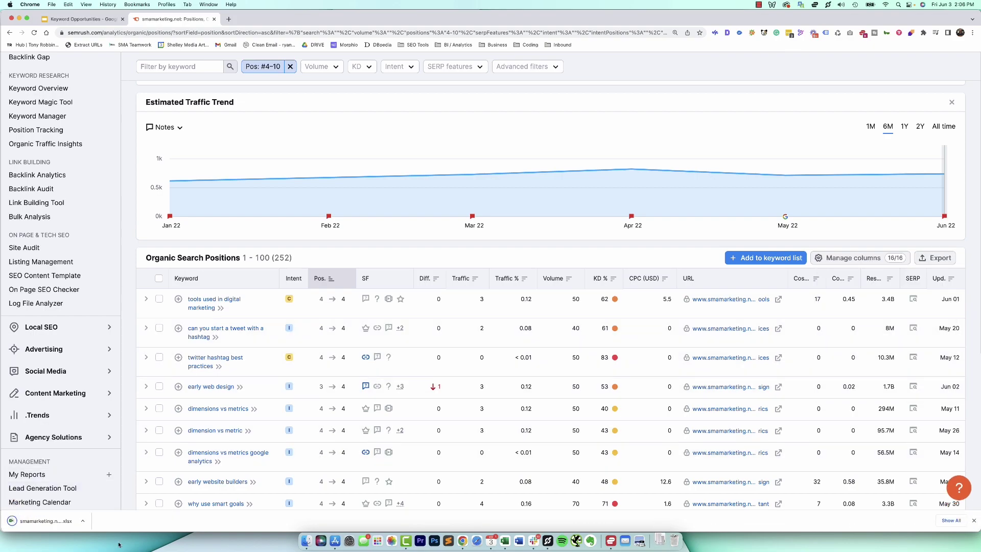
Start a new blank spreadsheet in Google Sheets in a new browser tab.
click(228, 19)
text(sheets)
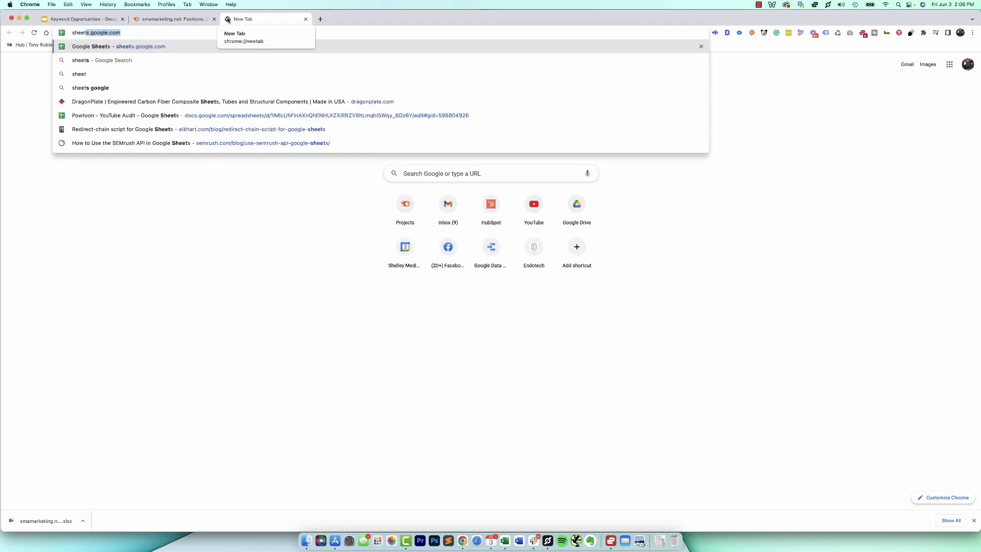
key(Return)
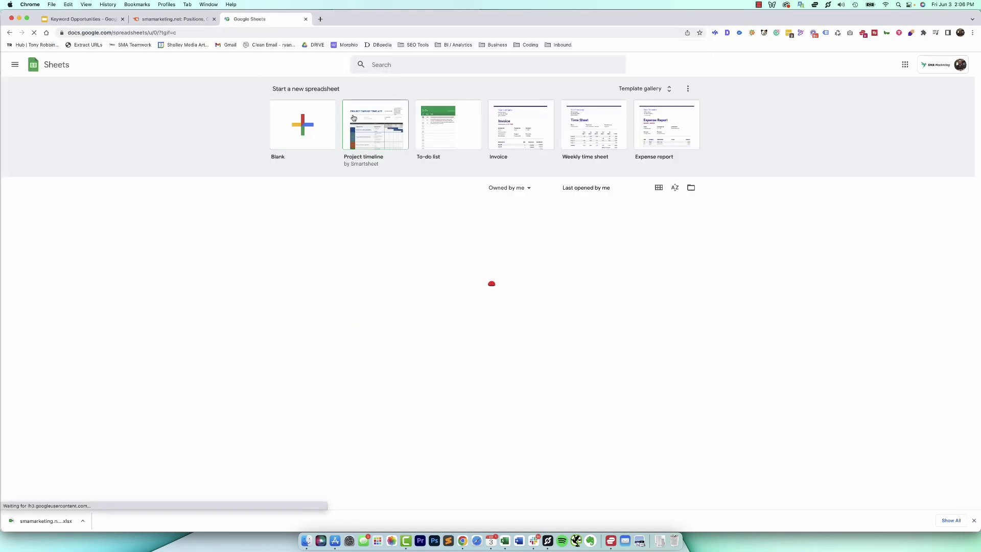
click(302, 123)
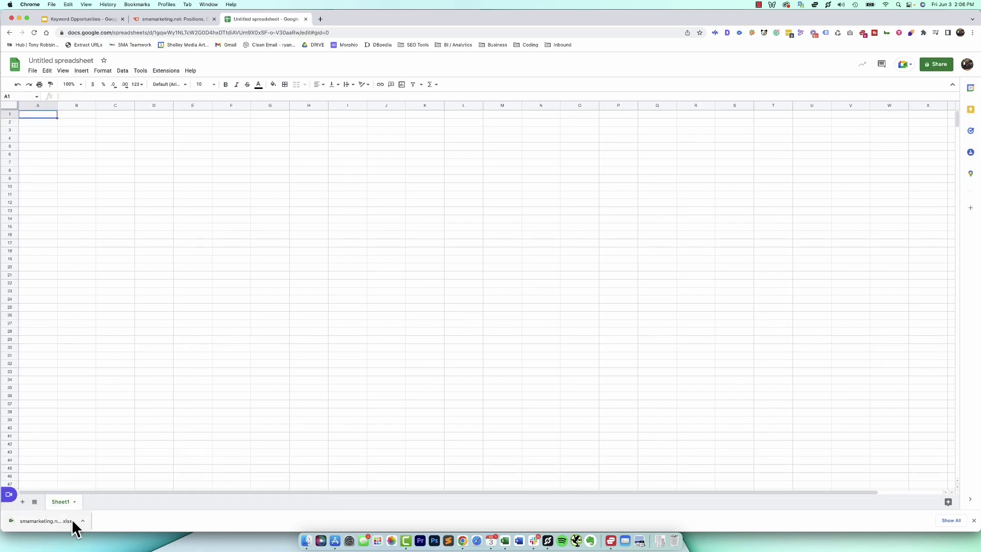
Import the downloaded SEMrush Positions xlsx file into the spreadsheet.
click(32, 71)
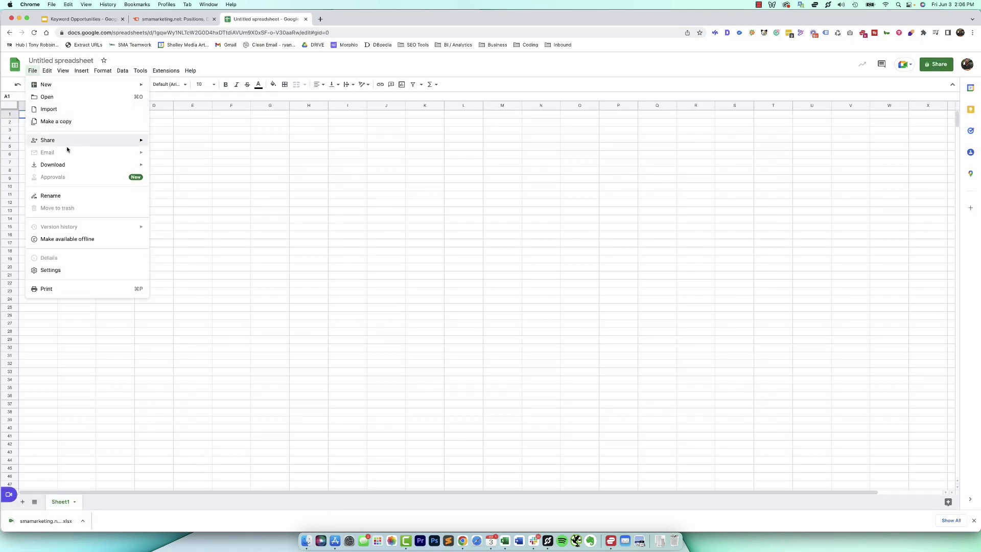
click(65, 110)
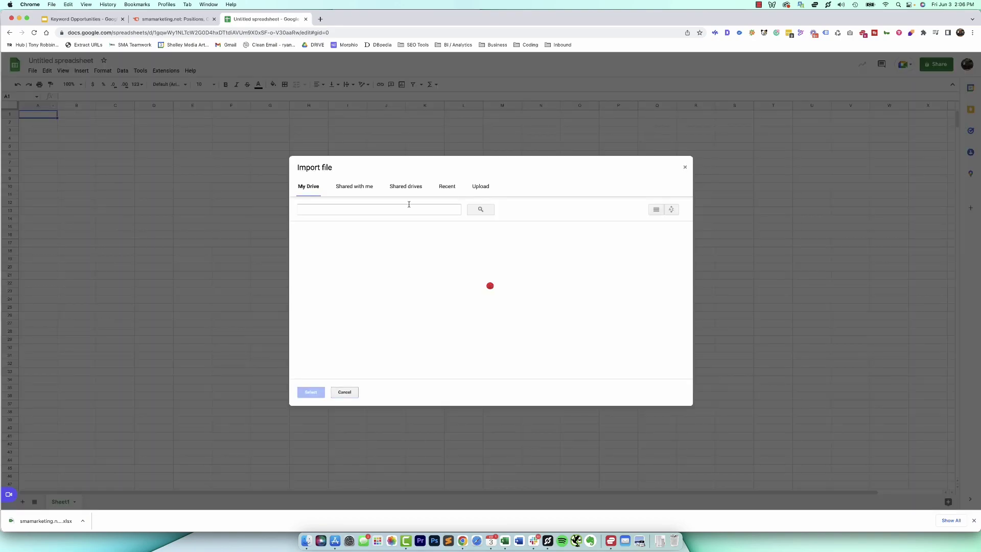
click(481, 186)
drag(46, 520, 523, 311)
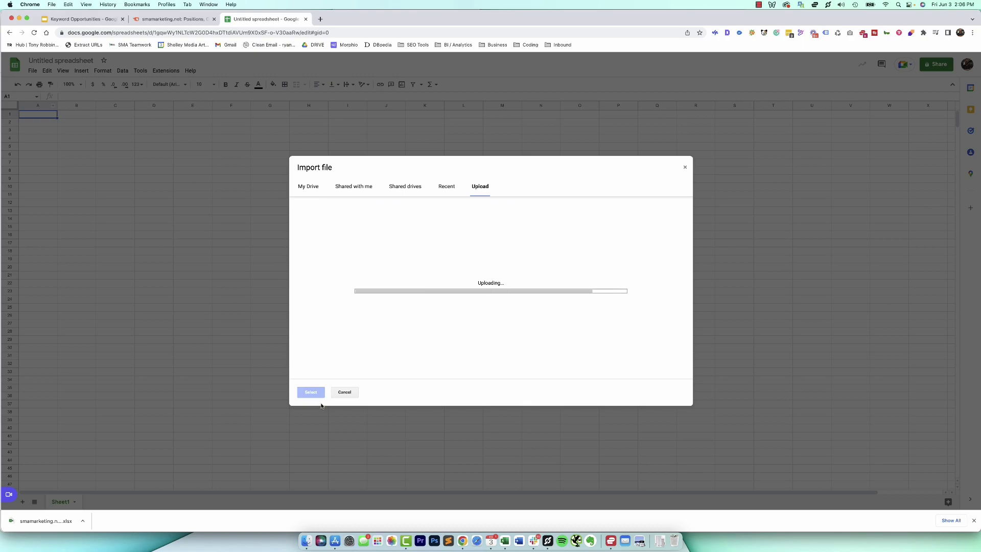
click(498, 322)
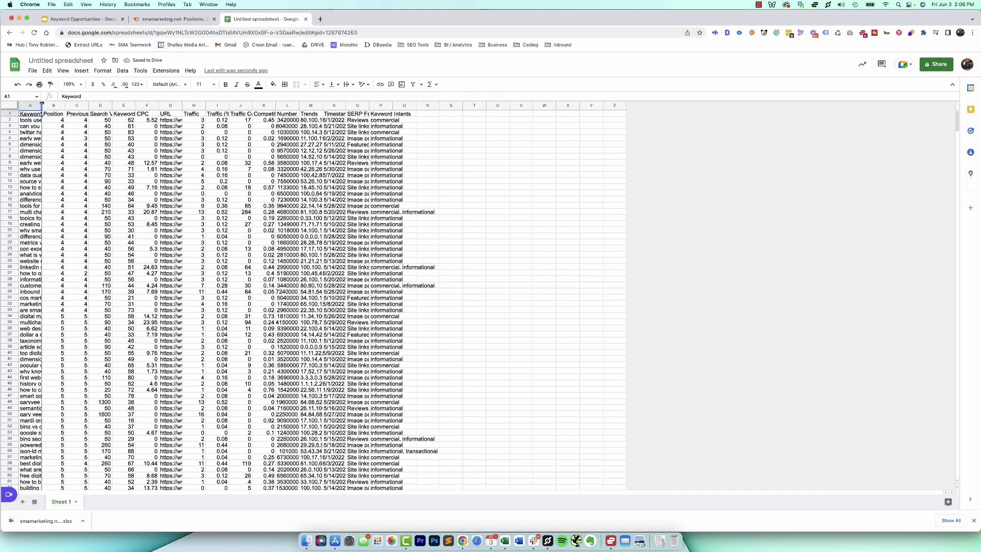
Widen the Keyword column and make all rows taller and all columns wider.
drag(42, 105, 145, 105)
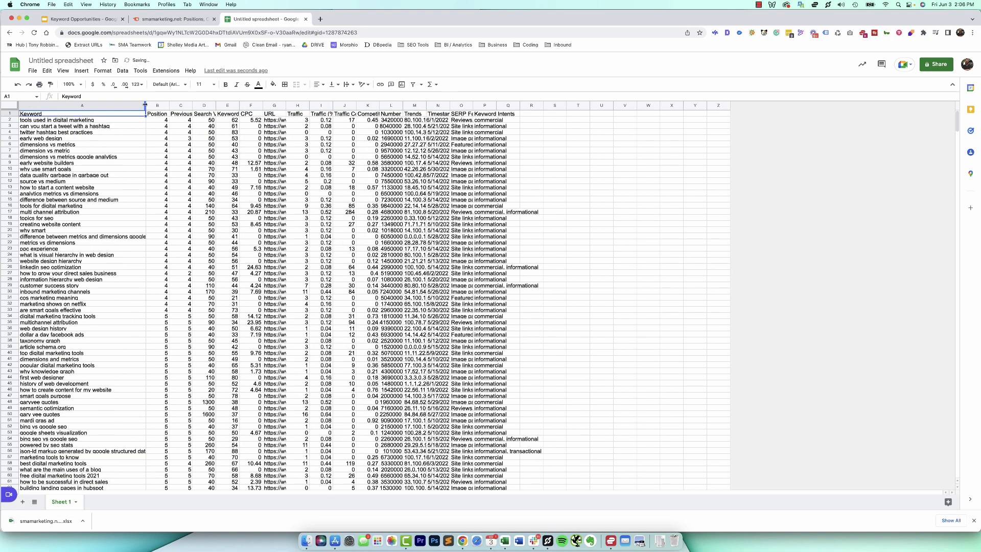
click(10, 106)
drag(10, 117, 12, 121)
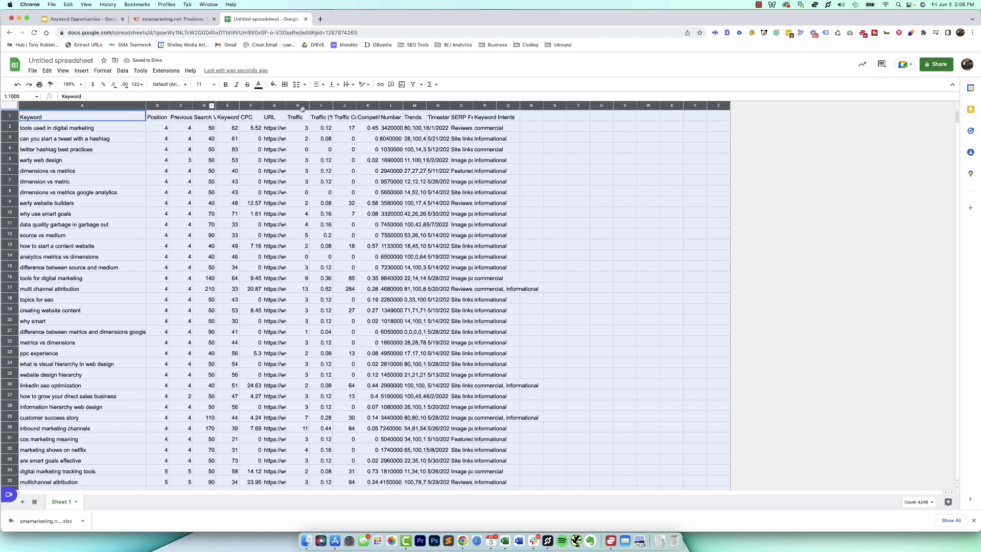
drag(218, 105, 206, 107)
click(565, 202)
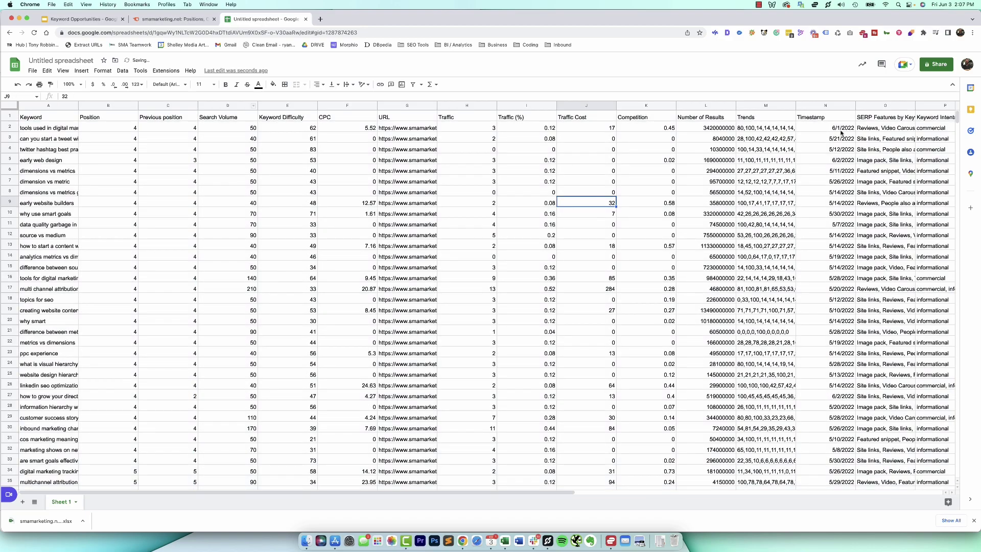
Zoom the sheet to 200% and narrow the Position and Previous position columns.
click(77, 84)
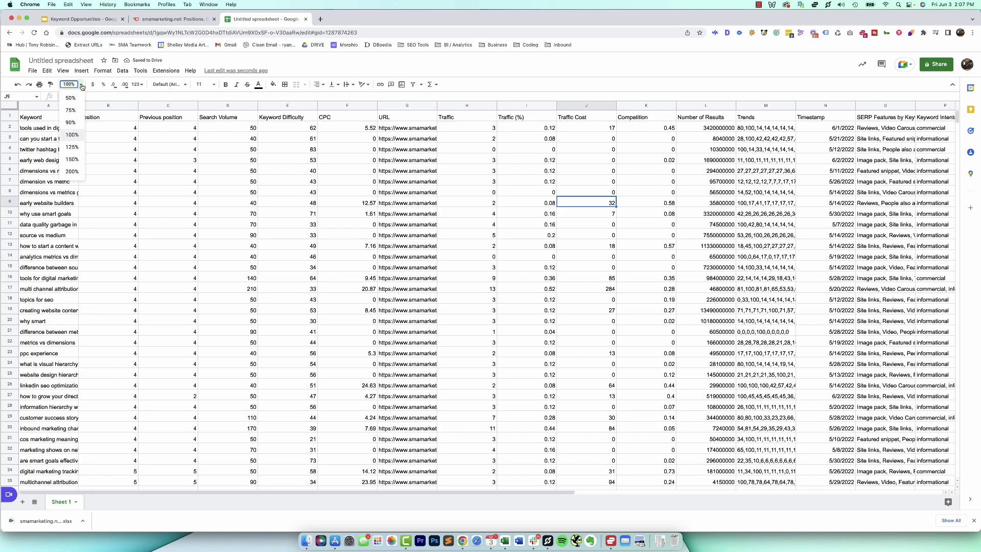
click(72, 172)
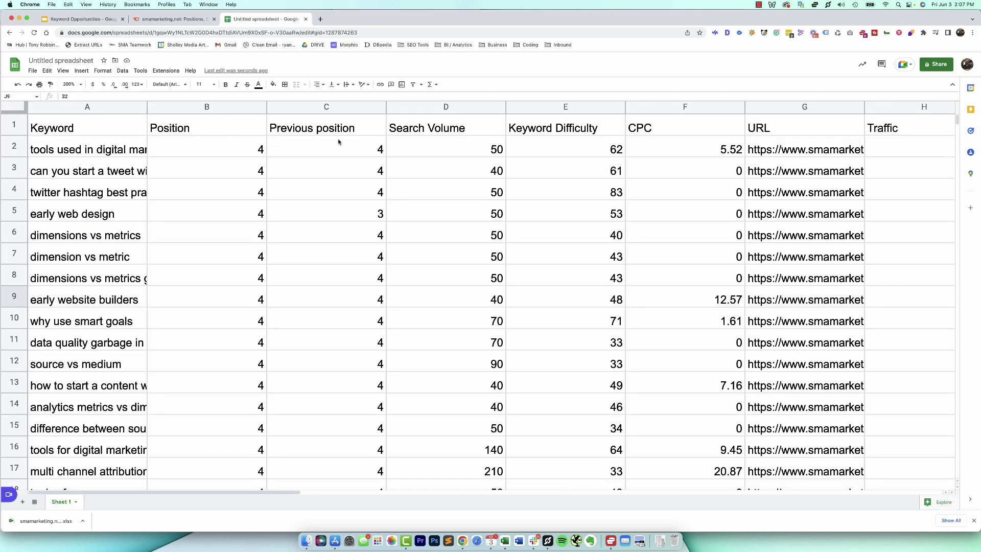
drag(266, 106, 239, 106)
drag(358, 106, 332, 106)
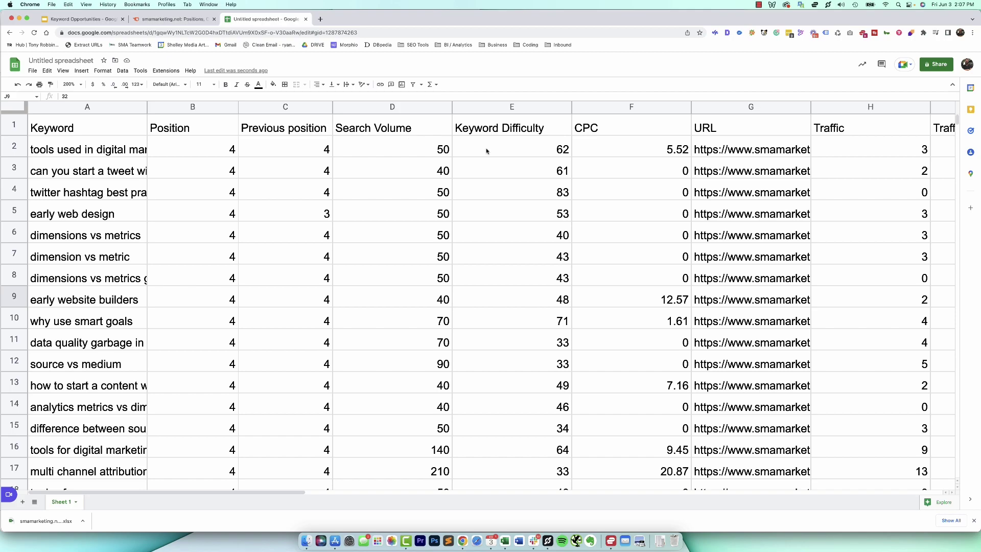
Hide the Position and Previous position columns B–C.
click(415, 108)
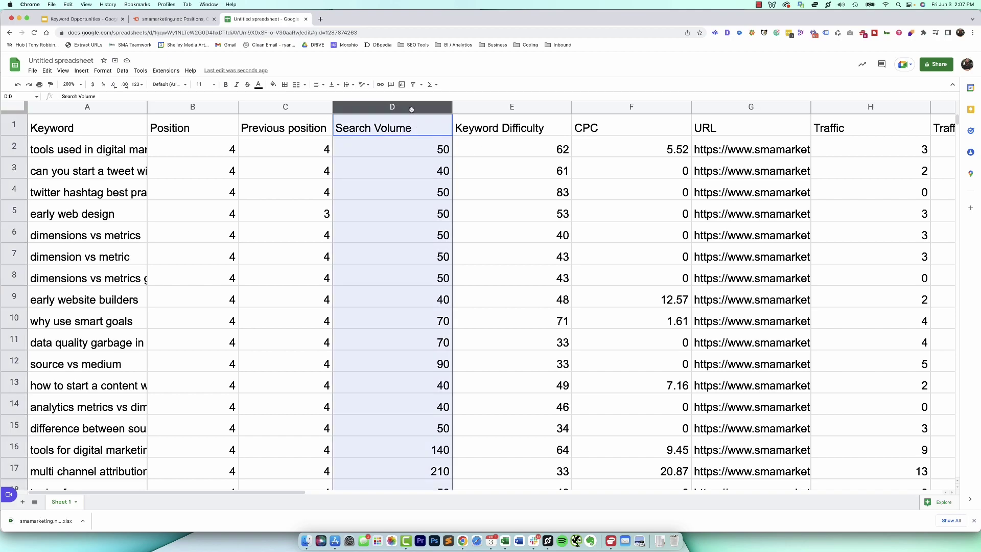
click(498, 105)
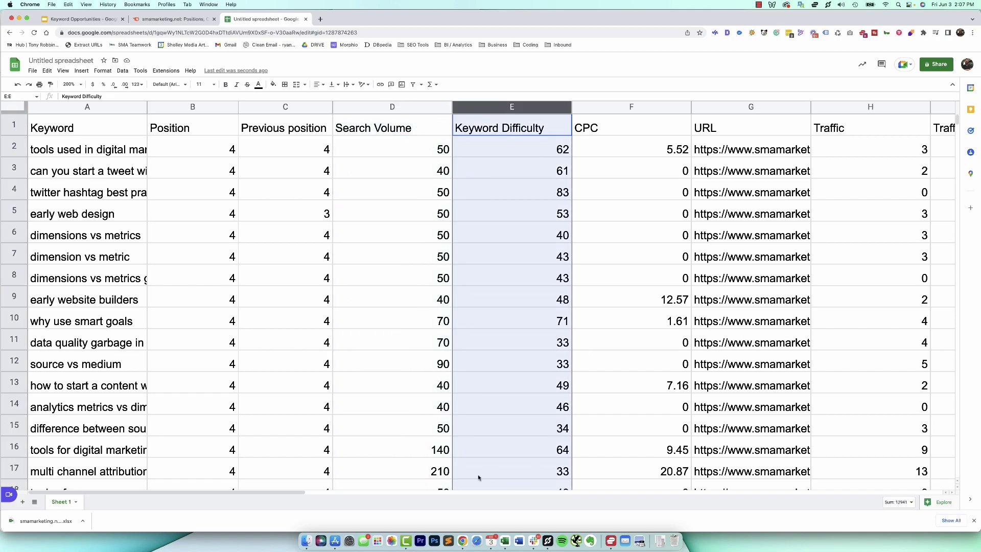
drag(270, 494, 303, 519)
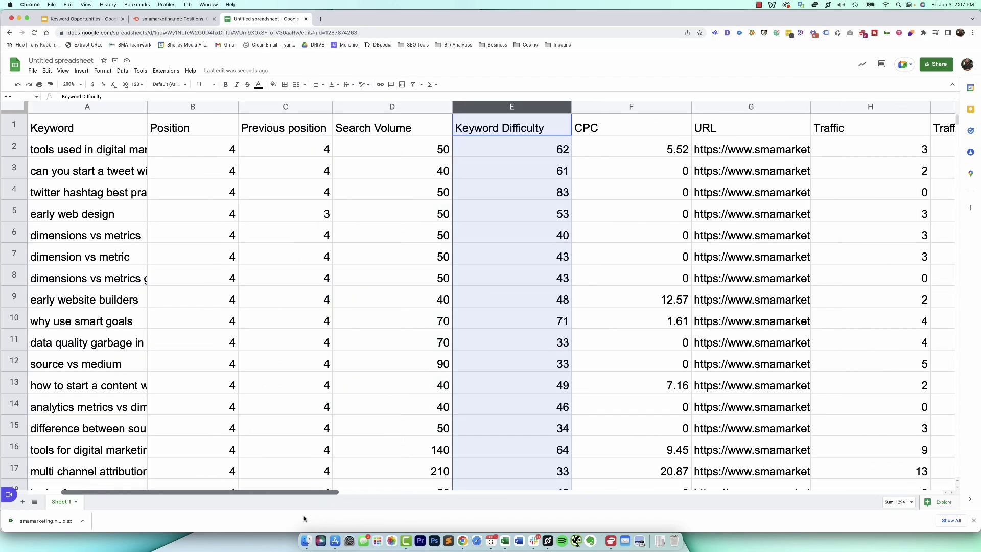
drag(186, 111, 281, 111)
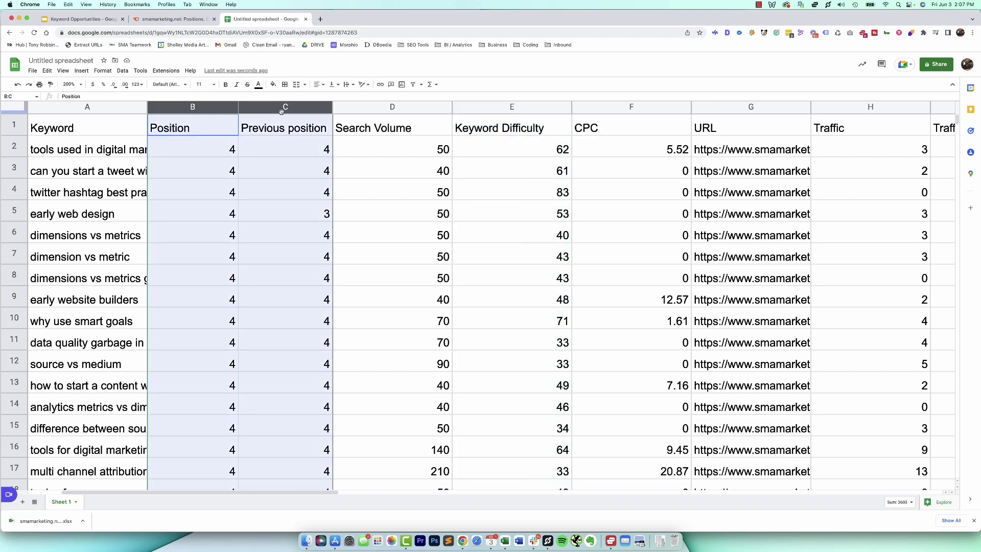
right_click(281, 111)
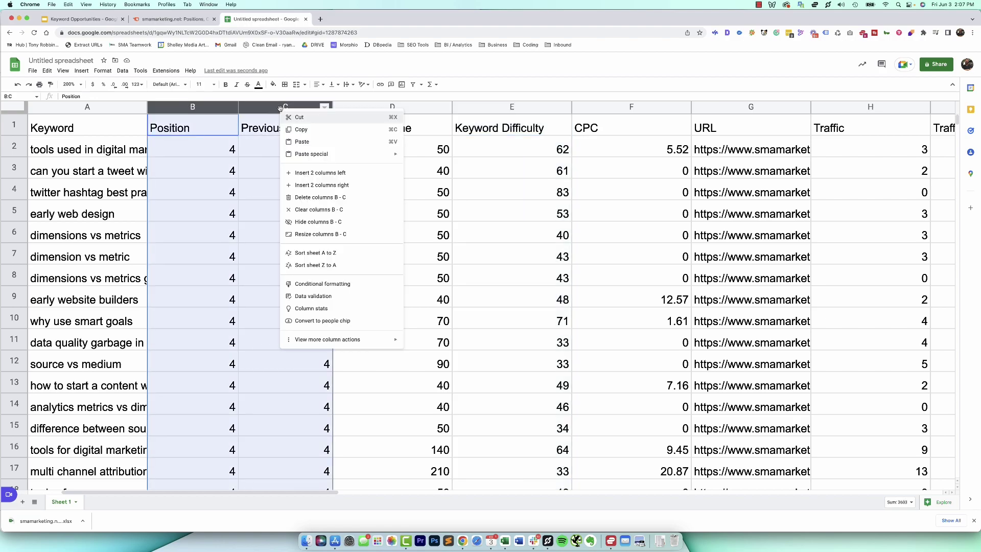
click(332, 222)
Hide the CPC through Traffic Cost columns and freeze row 1 as the header.
click(452, 106)
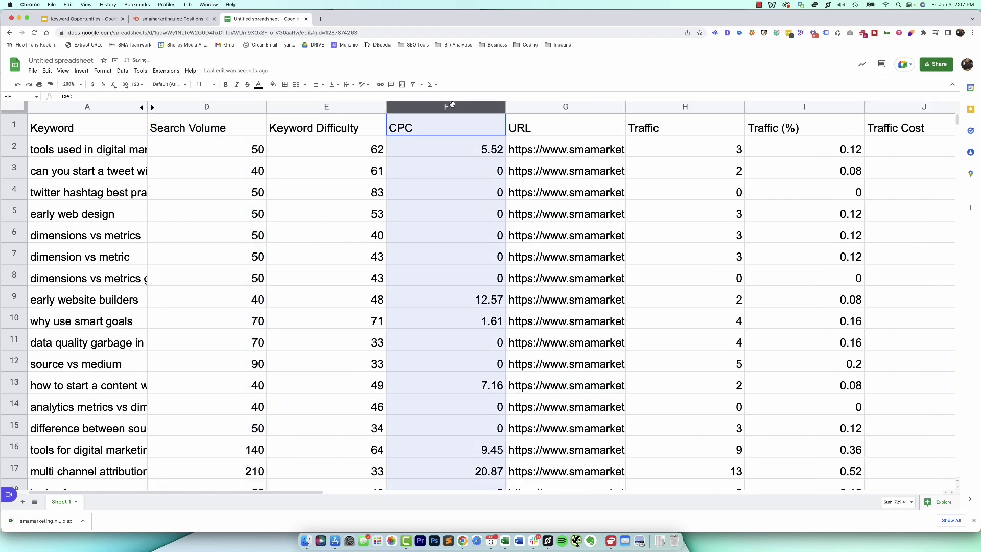
drag(452, 106, 893, 110)
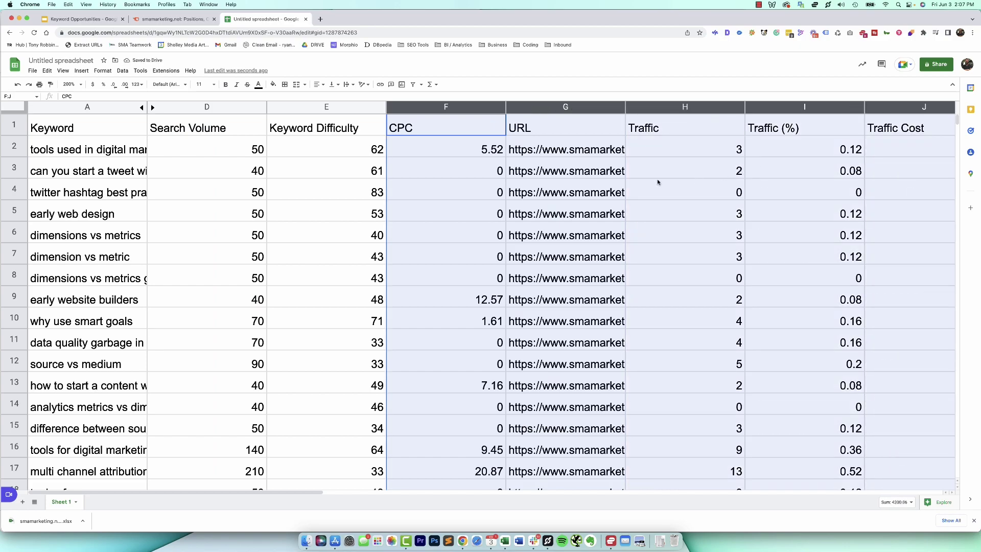
right_click(658, 182)
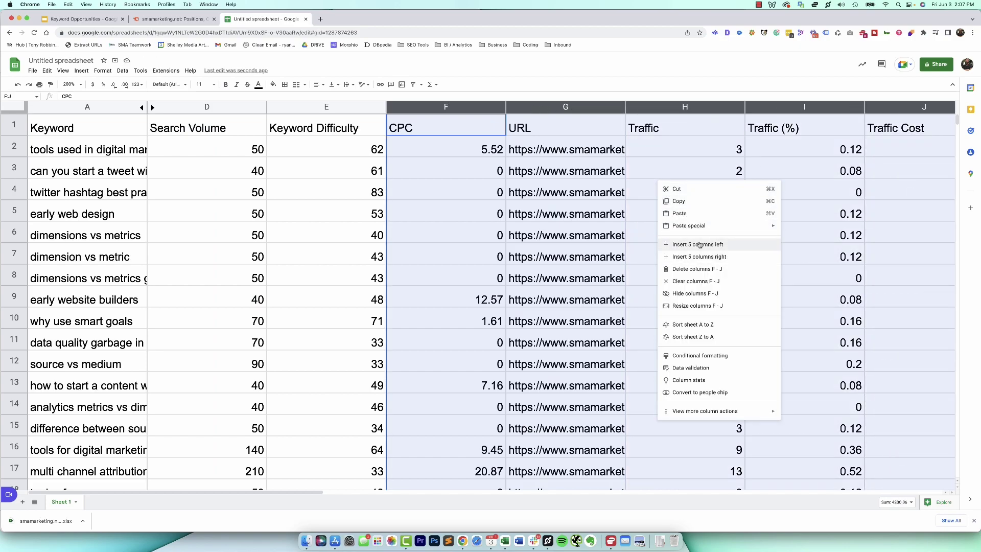
click(696, 294)
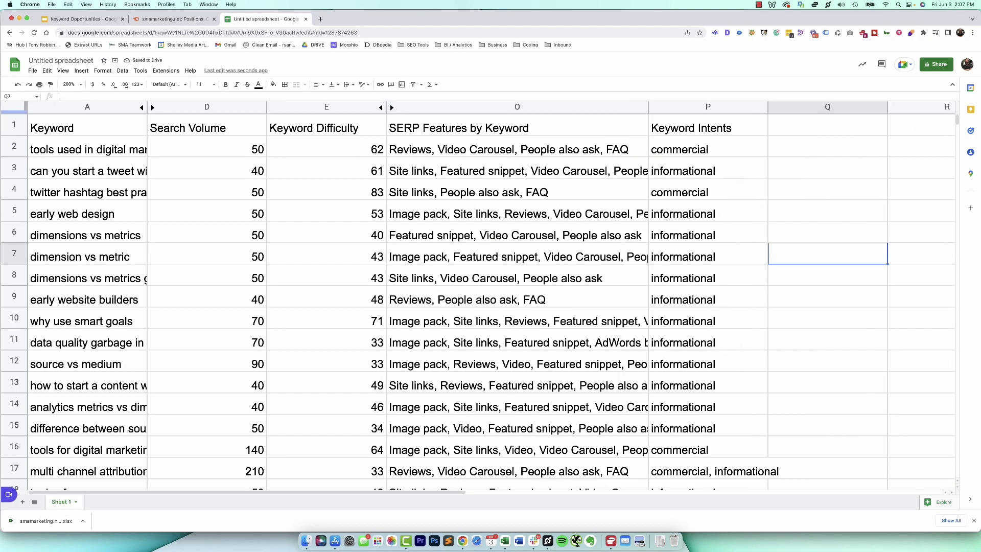
drag(14, 111, 14, 136)
click(14, 123)
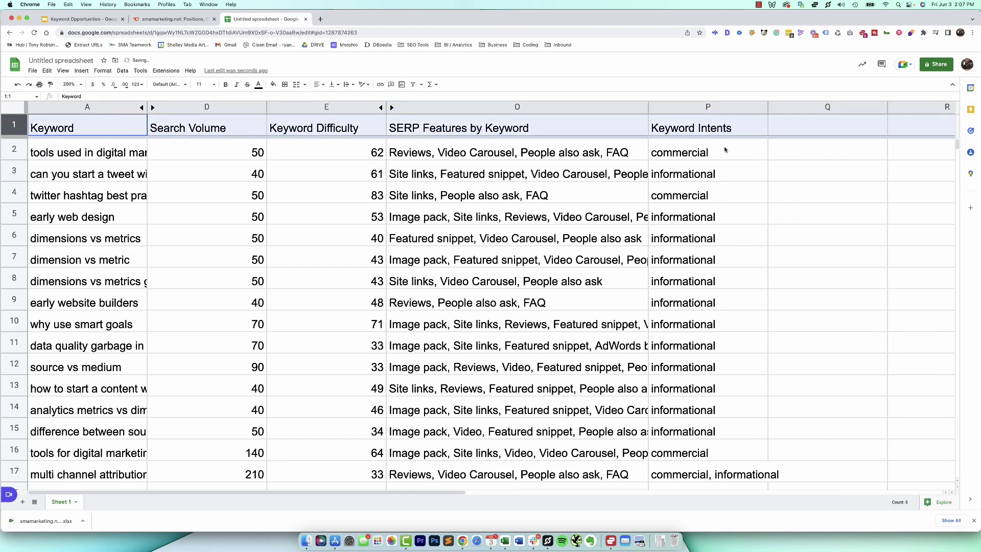
Move Keyword Intents next to Keyword and add a filter to the header row.
click(703, 107)
drag(703, 106, 224, 97)
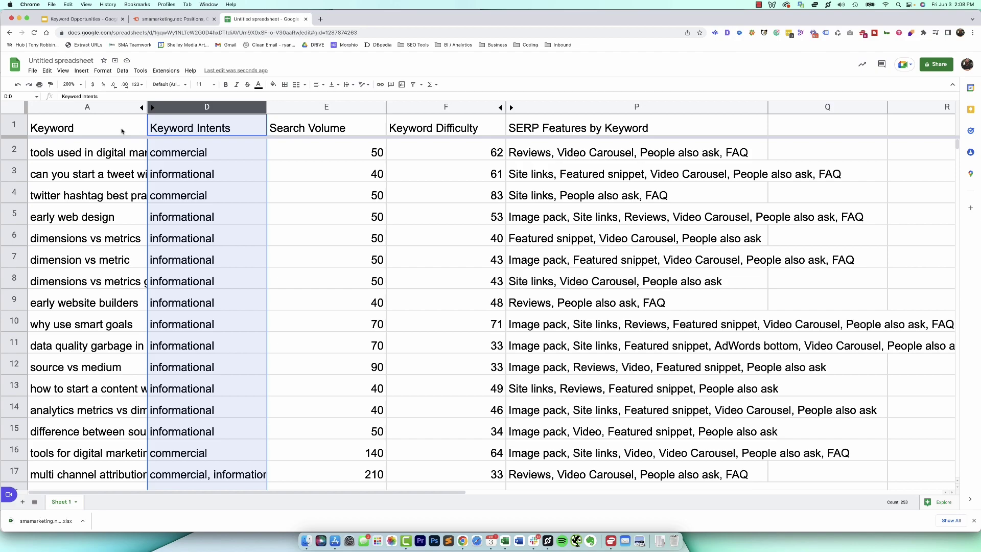
click(16, 124)
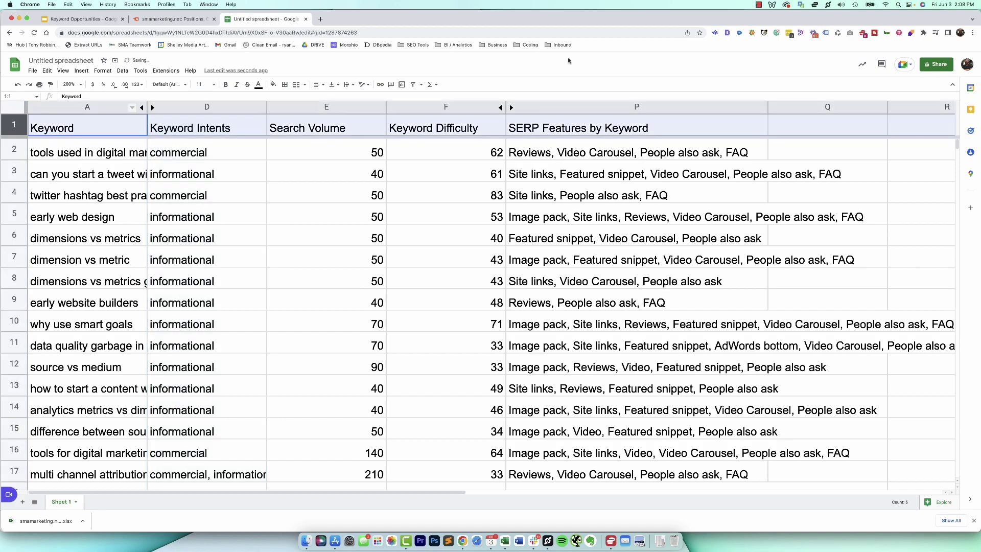
click(413, 84)
Filter Keyword Intents to informational only and widen the Keyword column.
click(258, 128)
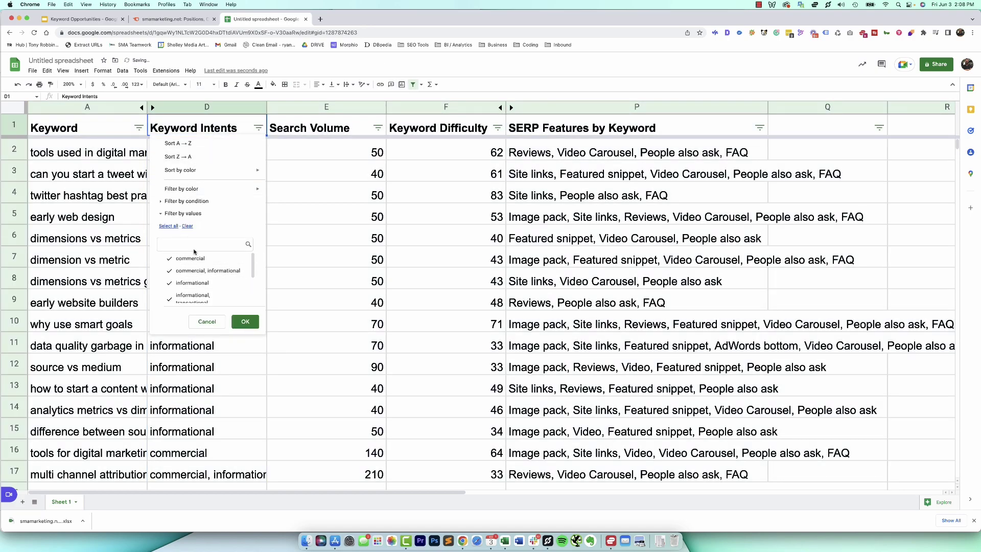
click(187, 226)
click(173, 288)
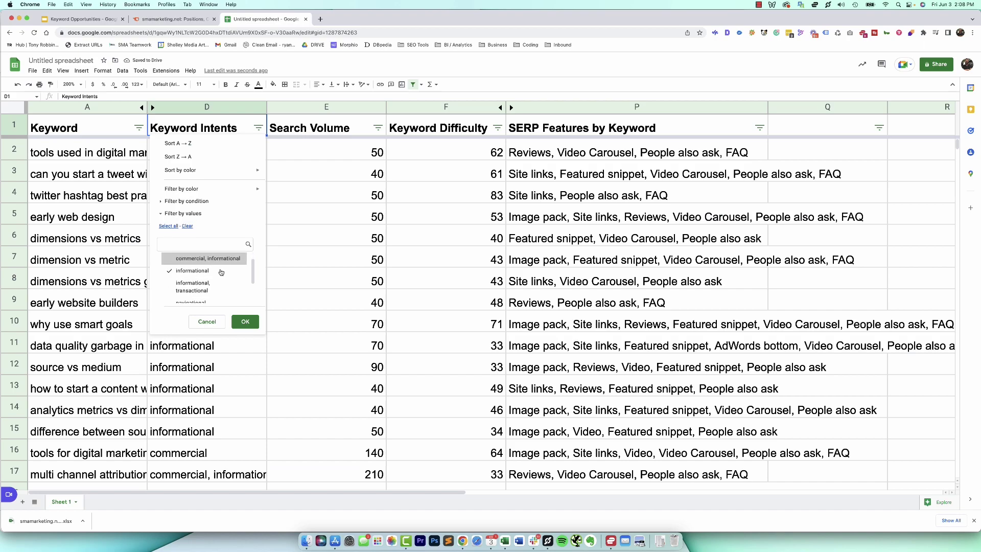
click(246, 321)
drag(147, 107, 279, 108)
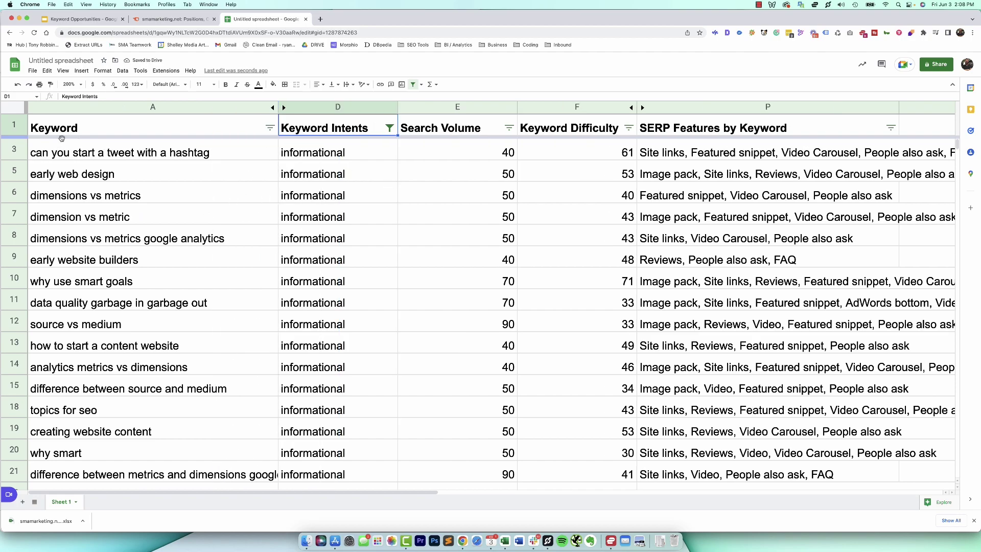
Sort Search Volume highest first, then Keyword Difficulty lowest first, starting at 14.
click(508, 128)
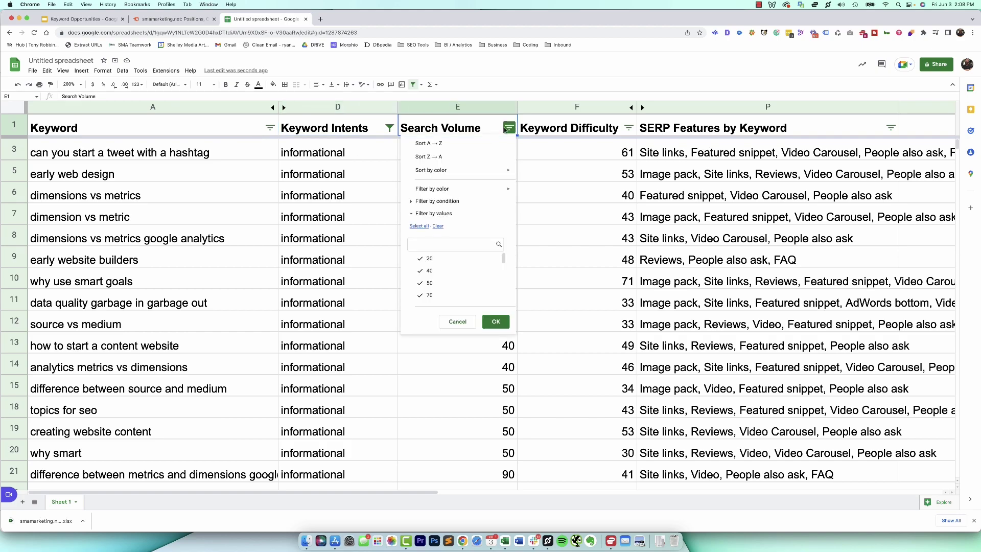
click(484, 156)
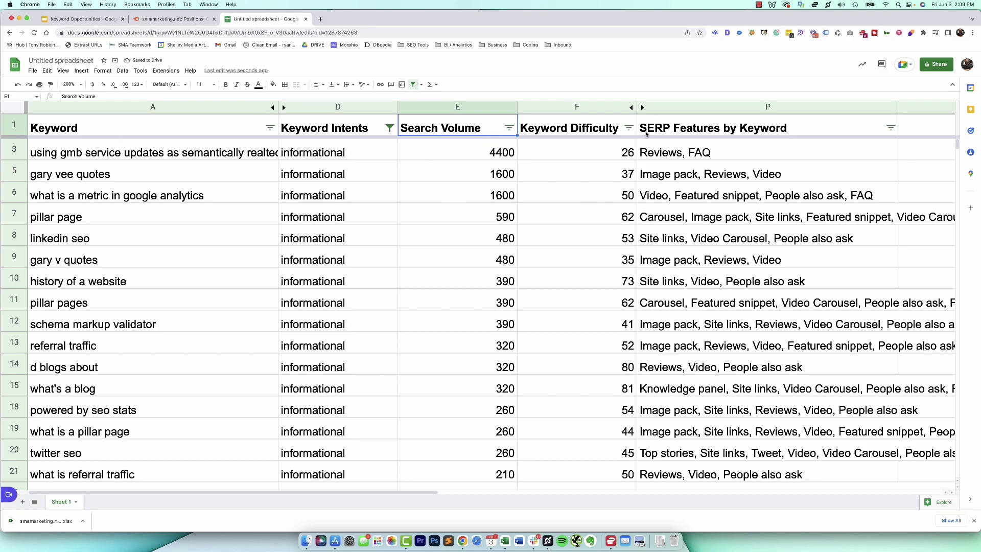
click(629, 128)
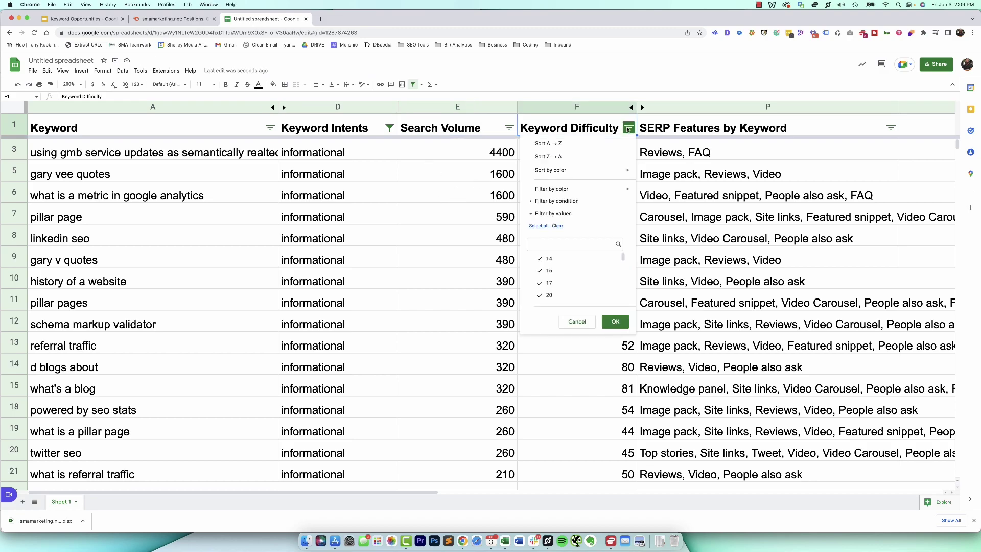
click(601, 145)
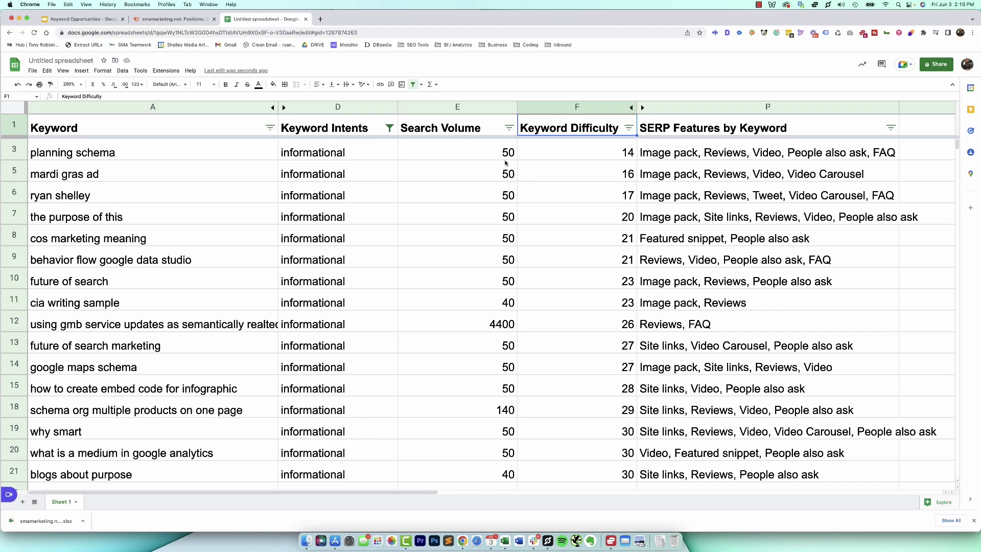
Inspect search volumes, the difficulty 20 value and the planning schema and mardi gras ad rows.
drag(501, 151, 495, 196)
click(495, 197)
click(493, 152)
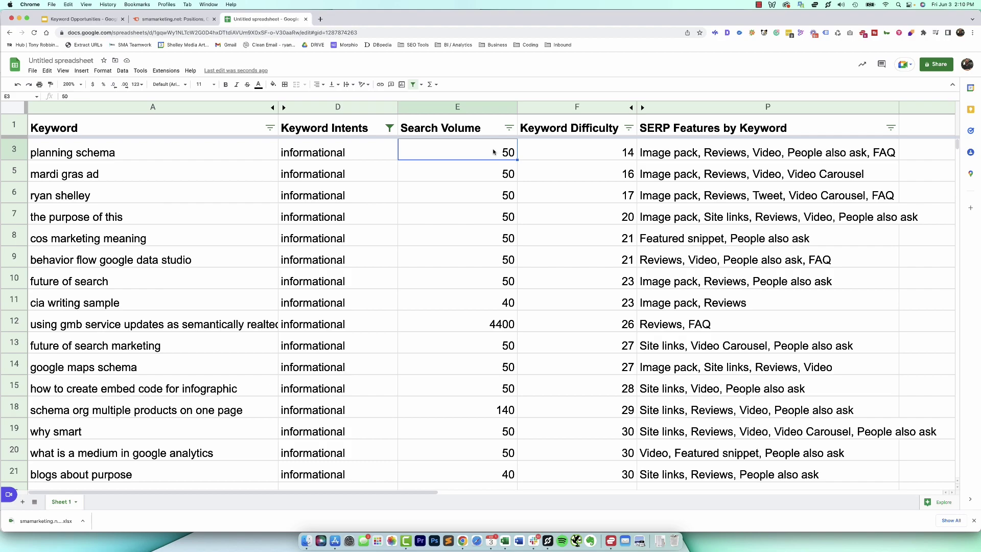
click(577, 214)
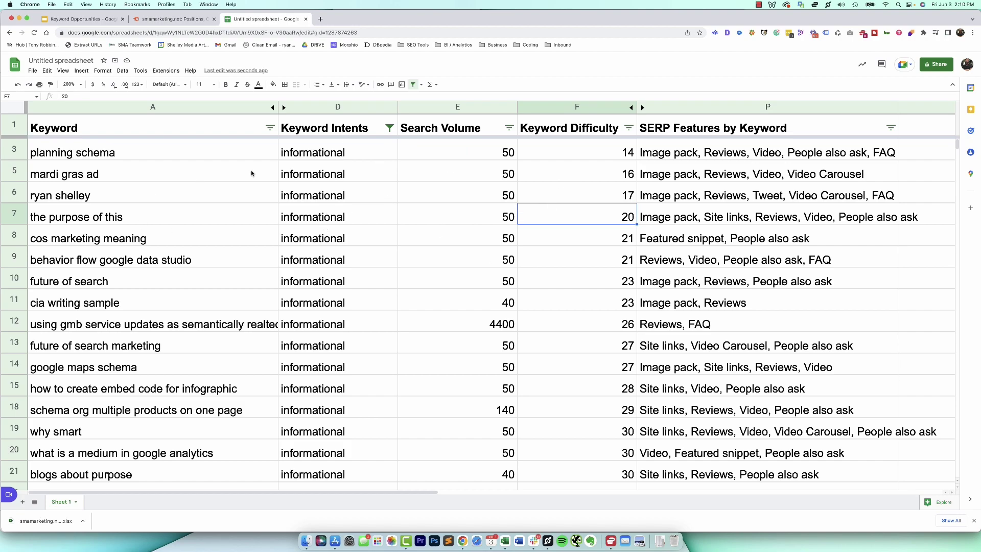
click(15, 153)
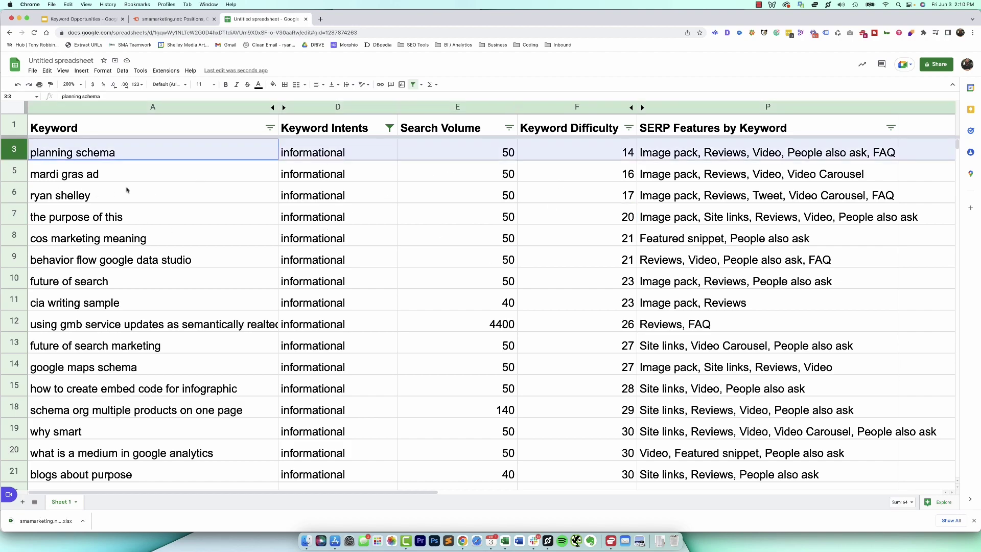
click(118, 177)
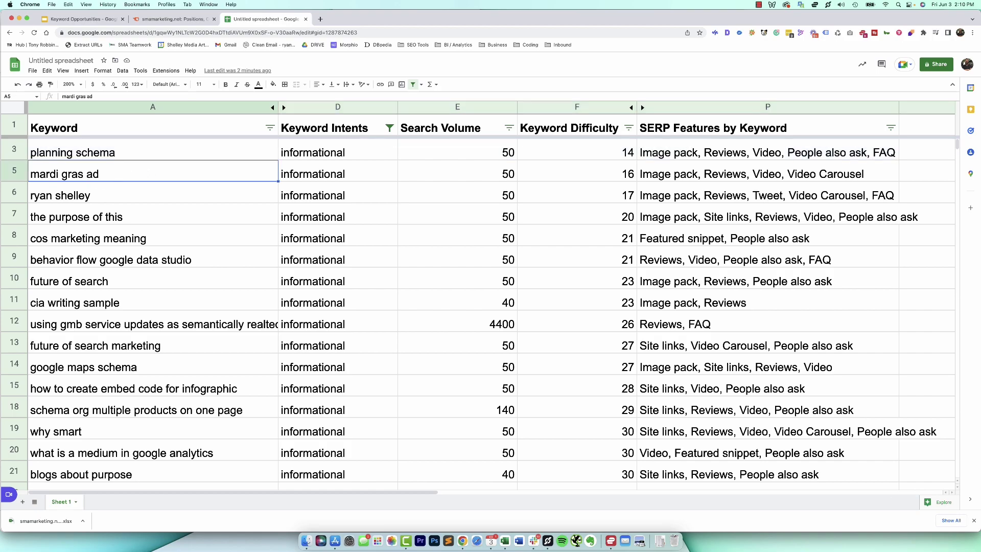
click(15, 169)
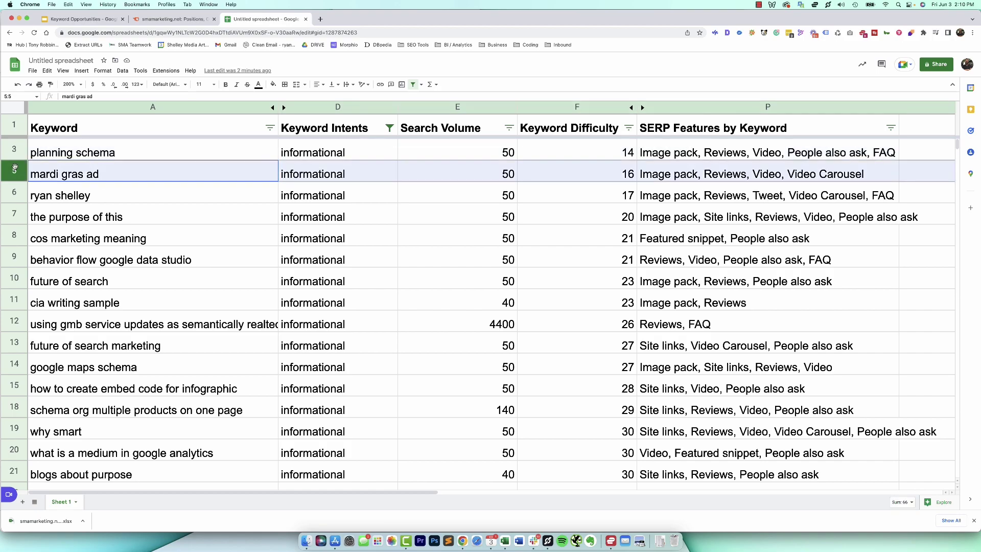
Review rows 3 through 12, then widen the SERP Features by Keyword column.
click(15, 193)
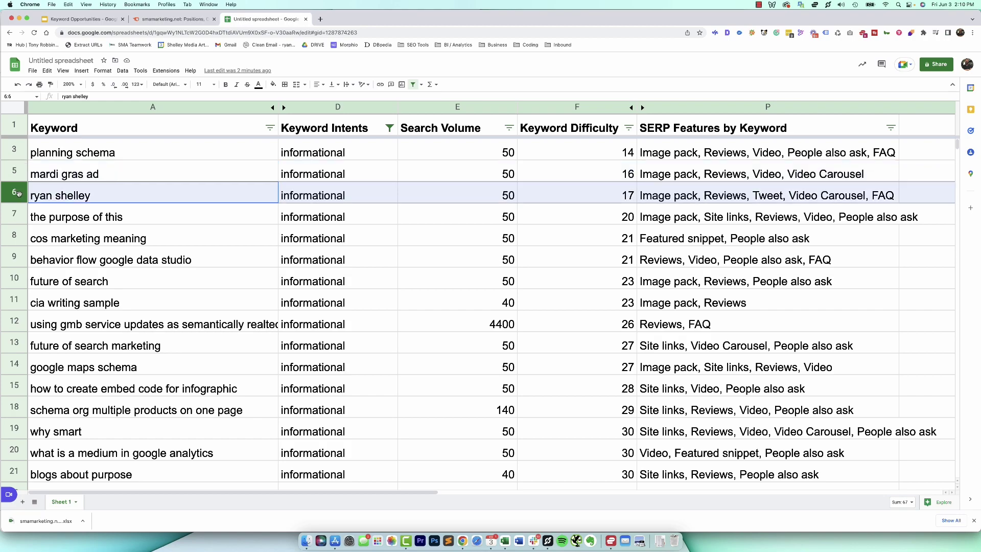
click(14, 217)
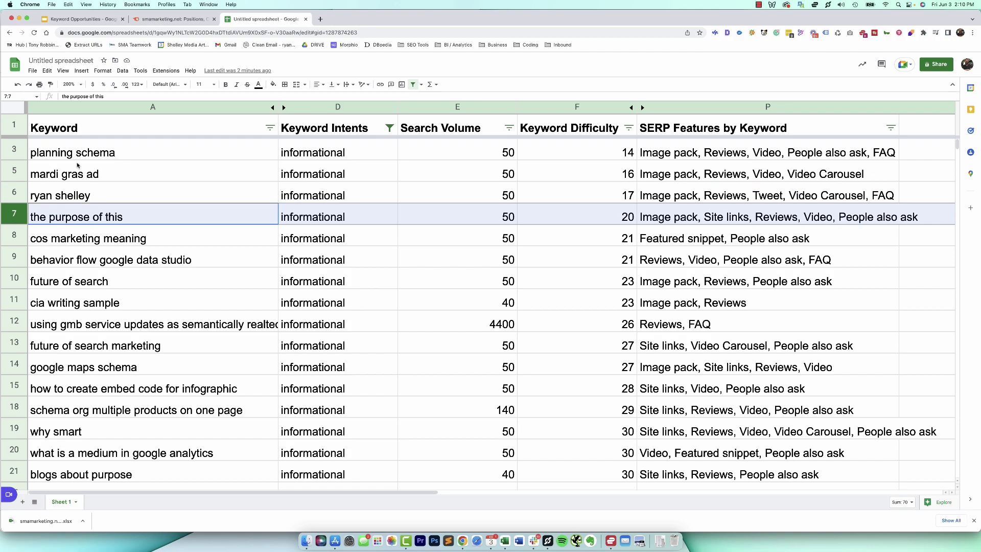
drag(17, 153, 6, 234)
click(13, 261)
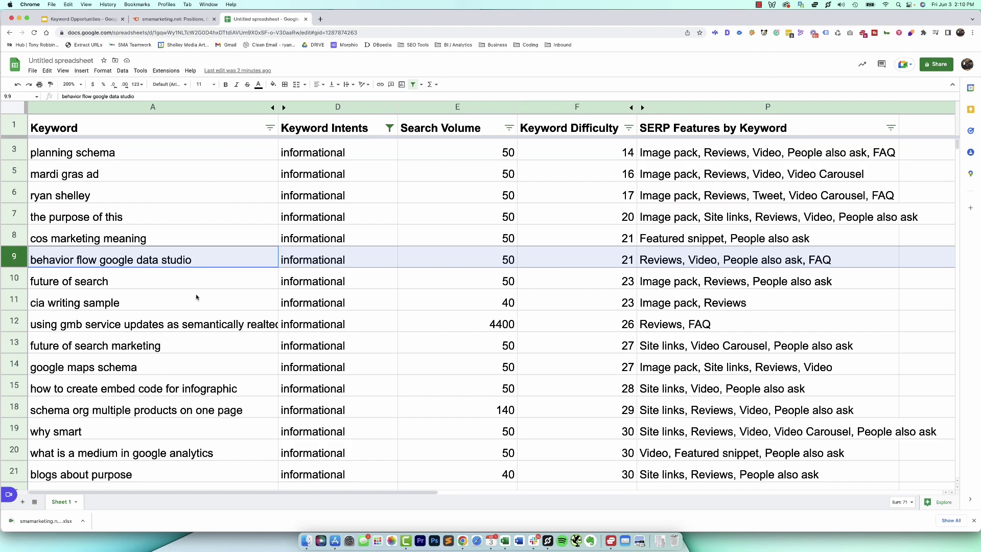
click(15, 278)
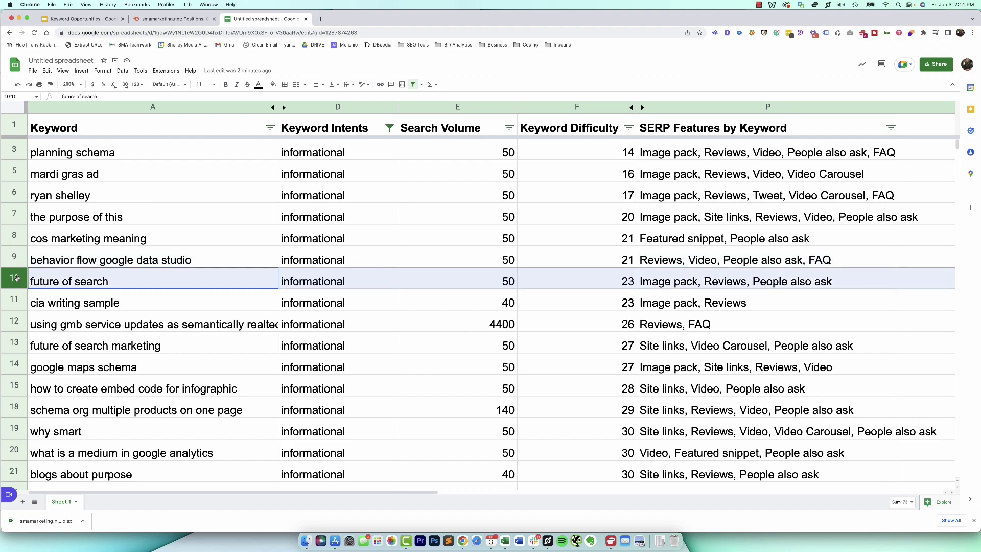
click(16, 325)
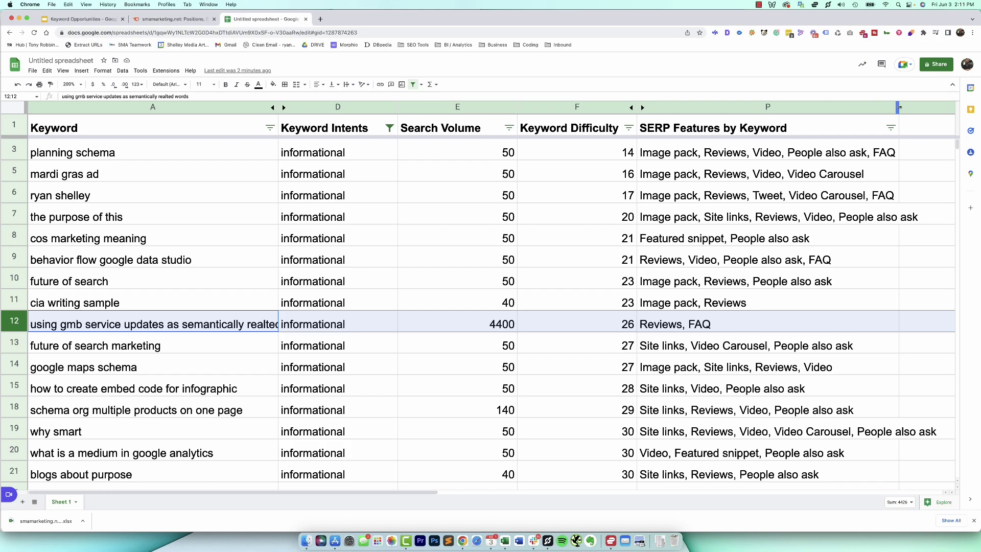
drag(900, 107, 942, 108)
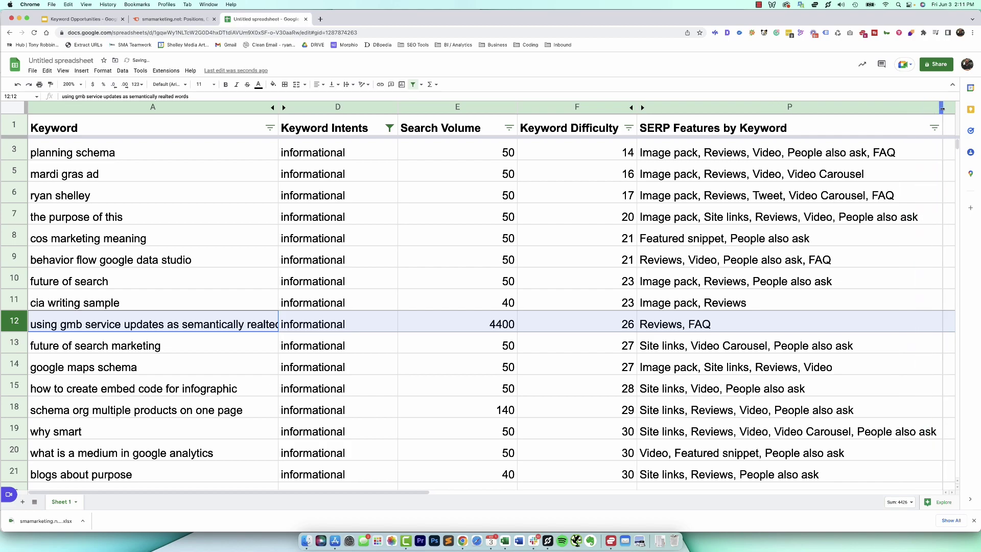
Delete rows 5–8, the keywords from mardi gras ad through cos marketing meaning.
click(688, 155)
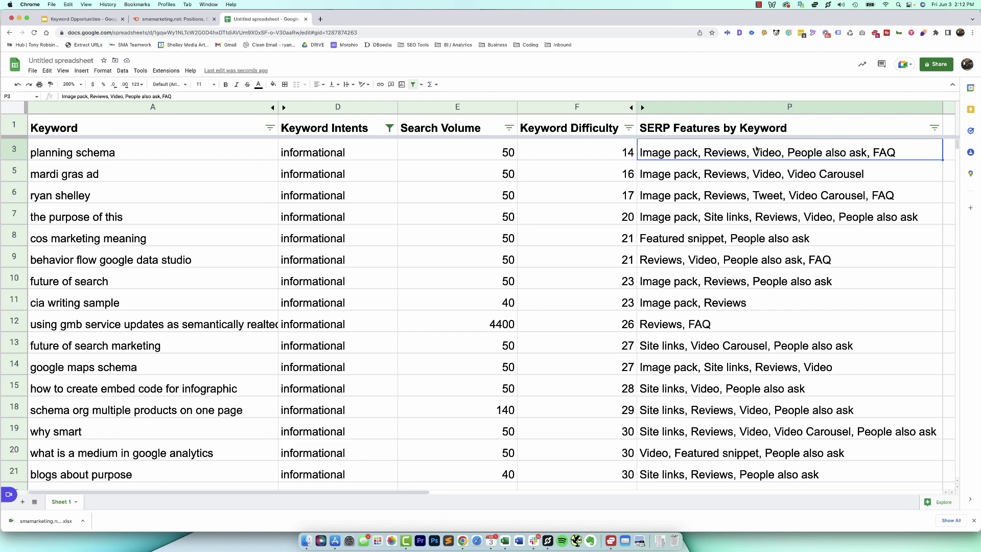
click(111, 199)
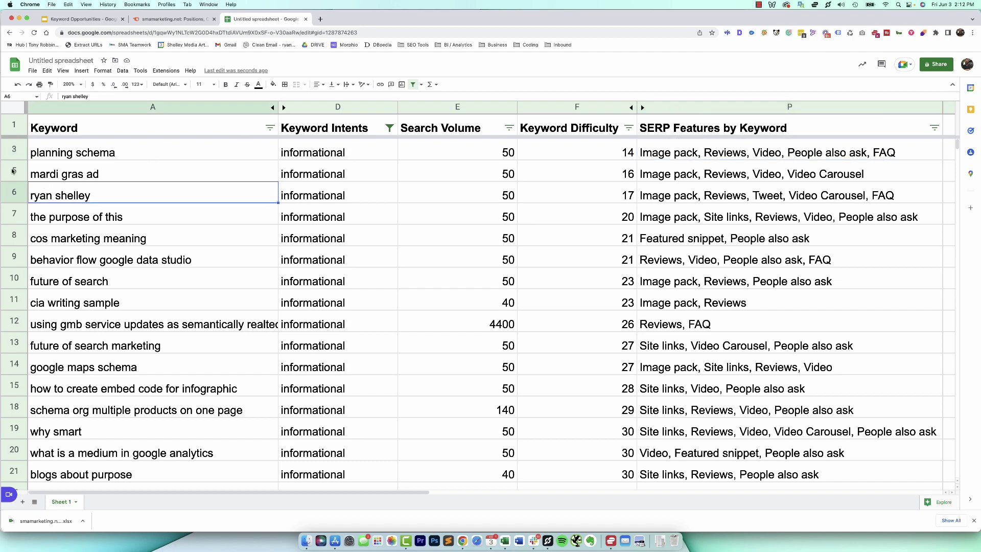
drag(14, 171, 22, 232)
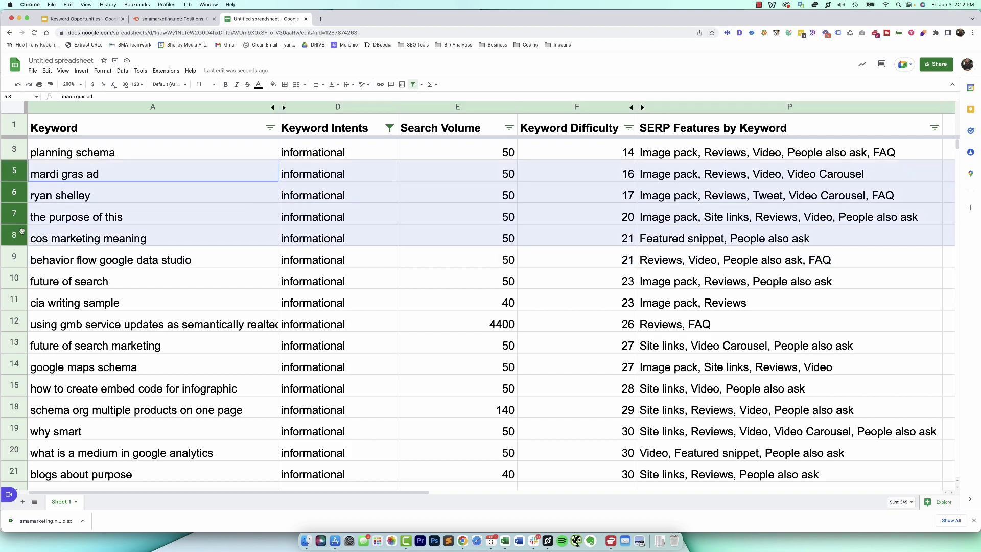
right_click(19, 213)
click(58, 307)
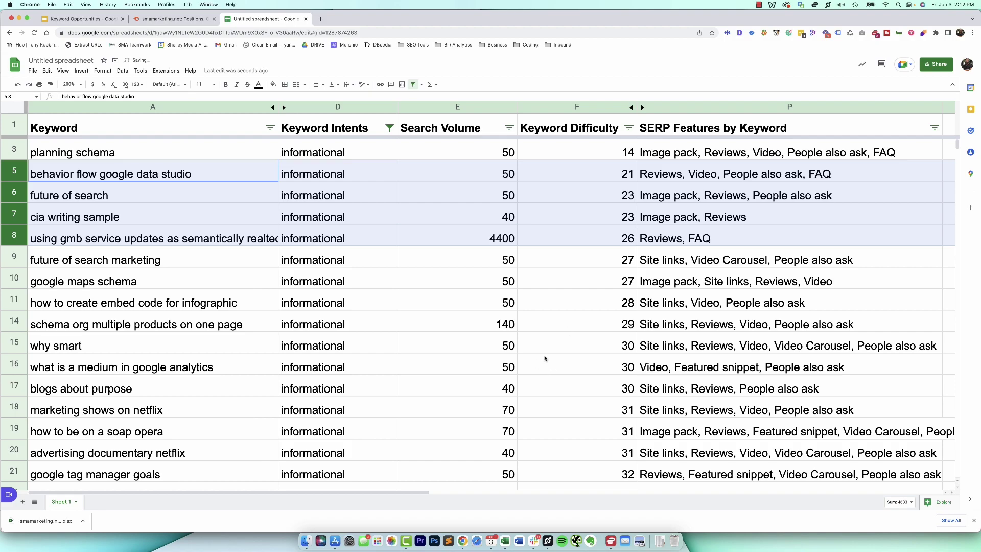
Add the header '# of SERP Features' in Q1 and widen column Q to fit it.
click(766, 238)
scroll(800, 218, right, 5)
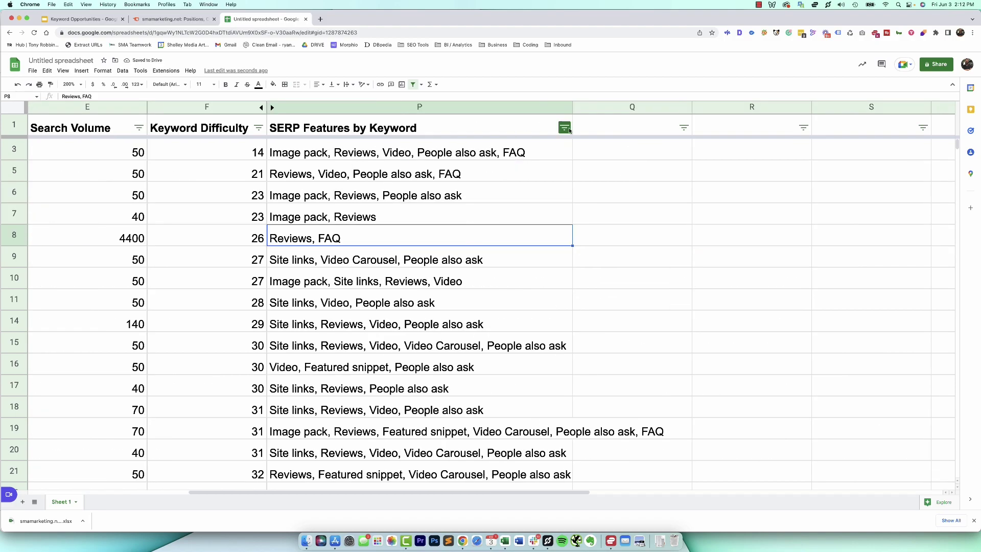
click(596, 132)
text(#)
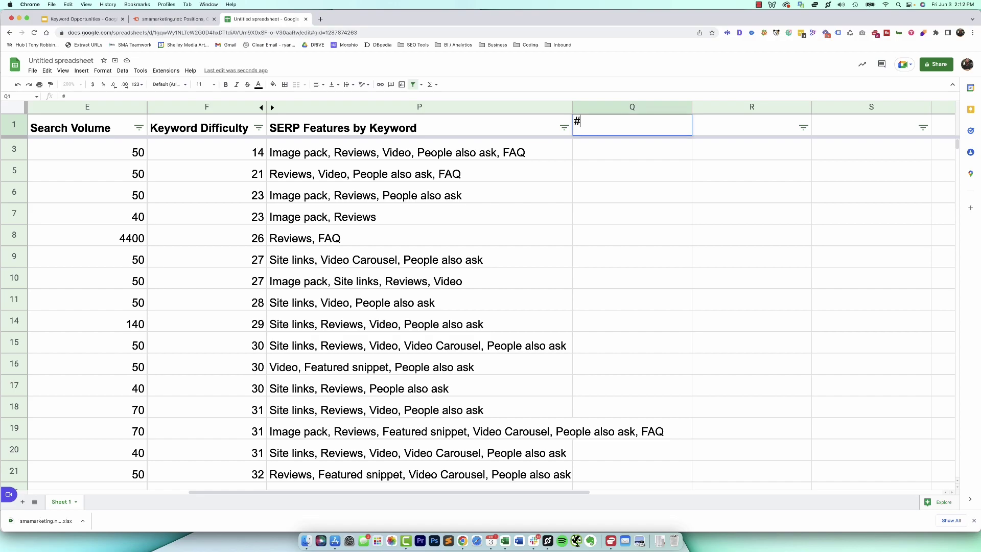
text( of SERP Features)
click(657, 201)
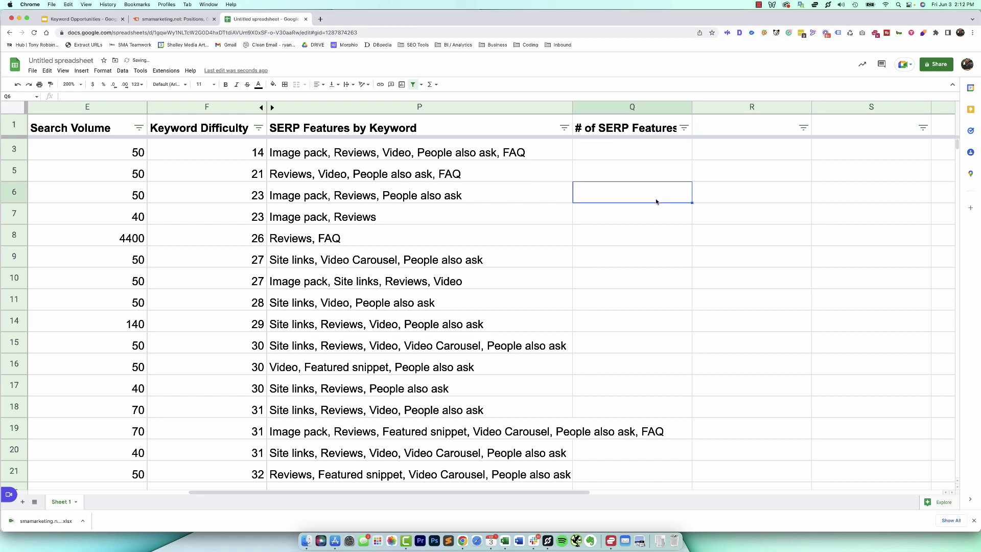
drag(692, 108, 724, 107)
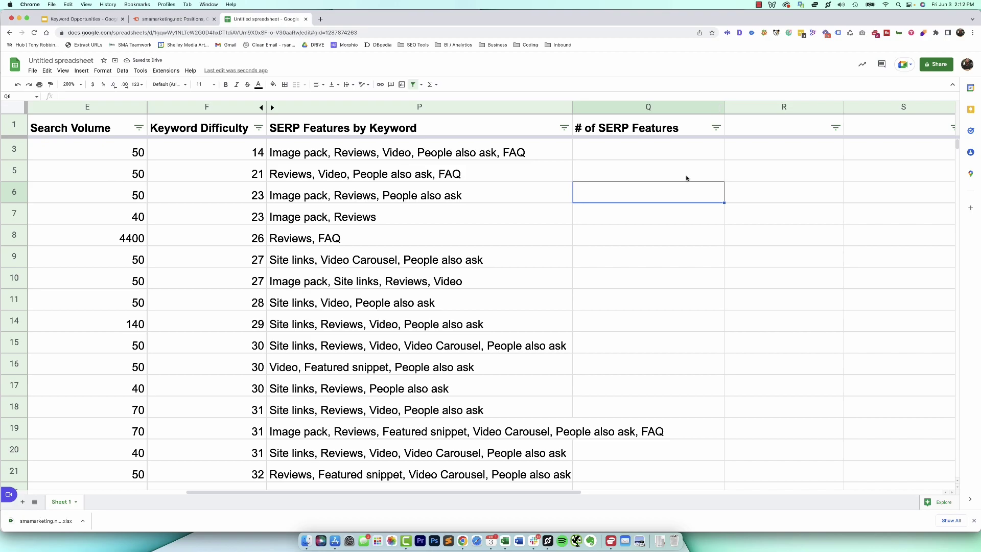
Paste the LEN/SUBSTITUTE feature-count formula into Q3, changing both A1 references to P3.
click(606, 148)
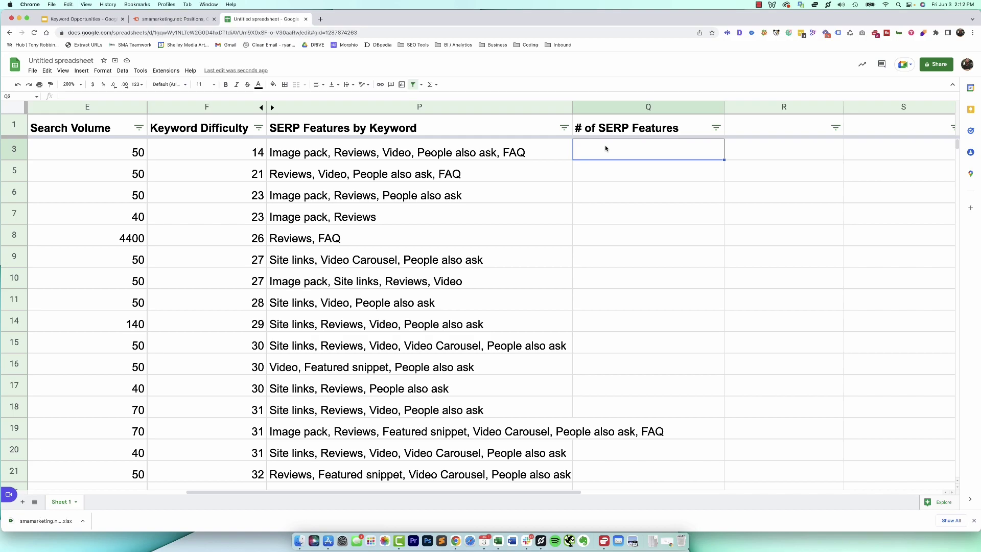
text(=LEN(TRIM(A1))-LEN(SUBSTITUTE(TRIM(A1),",",""))+1)
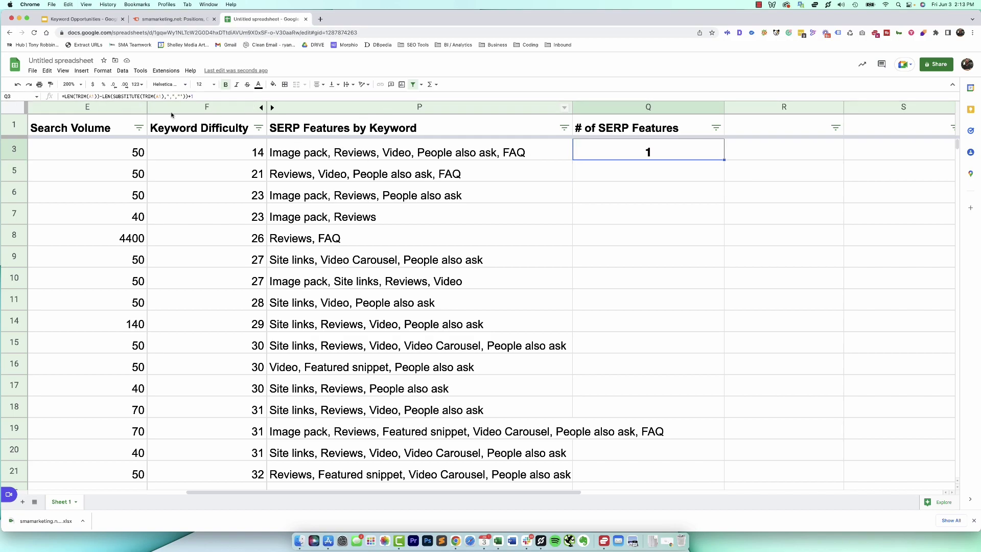
scroll(303, 161, right, 2)
scroll(303, 161, left, 4)
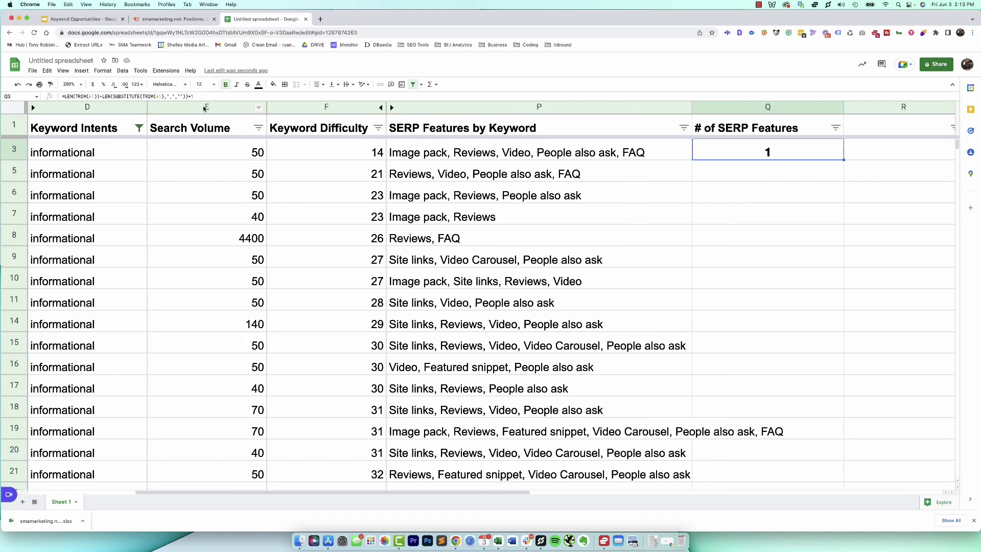
click(90, 96)
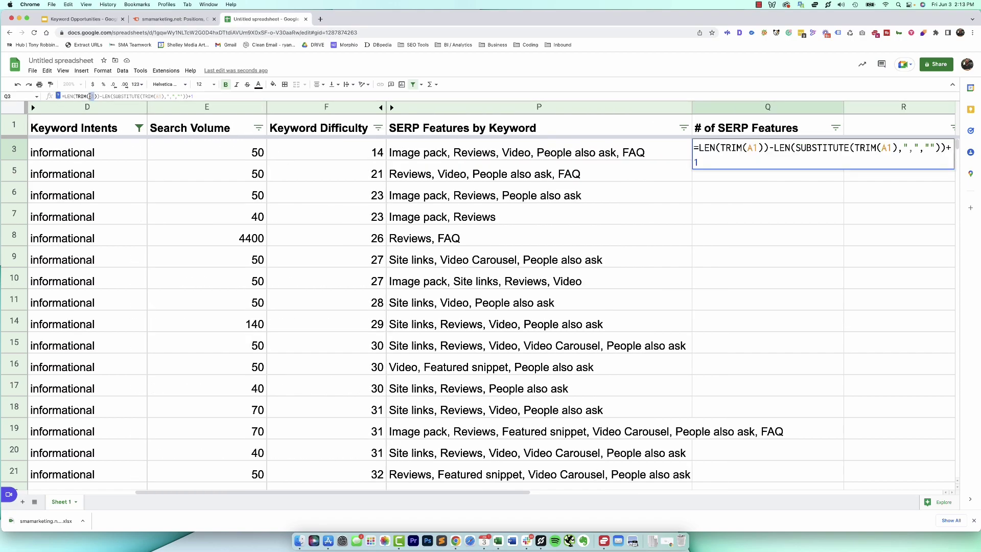
text(p3)
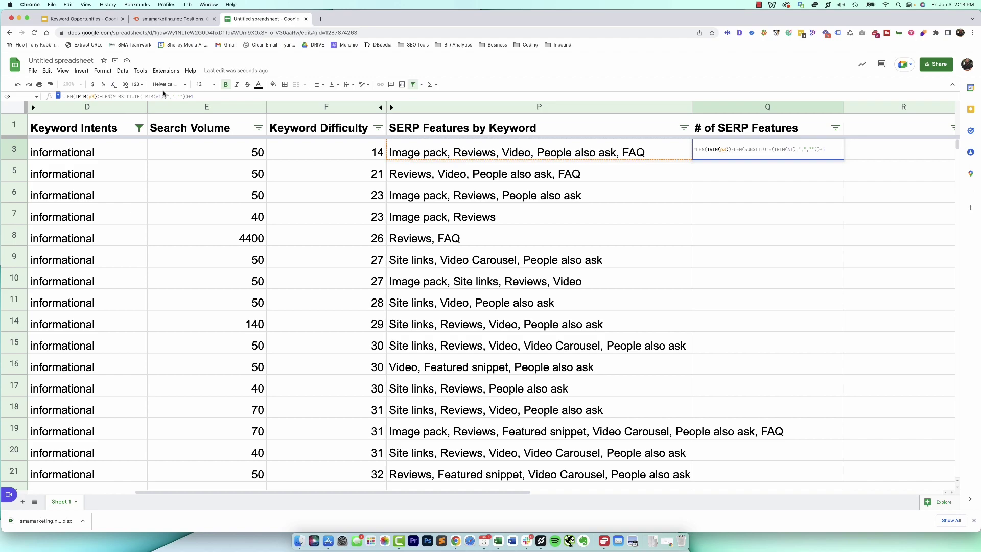
double_click(160, 96)
text(p3)
key(Return)
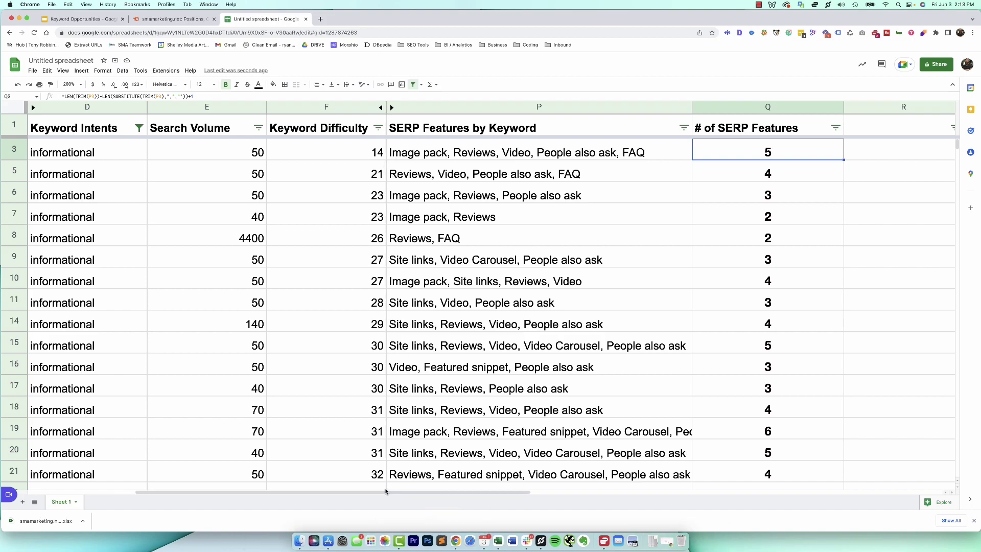
Delete rows 7–8, the cia writing sample and gmb service updates keywords.
drag(388, 493, 281, 493)
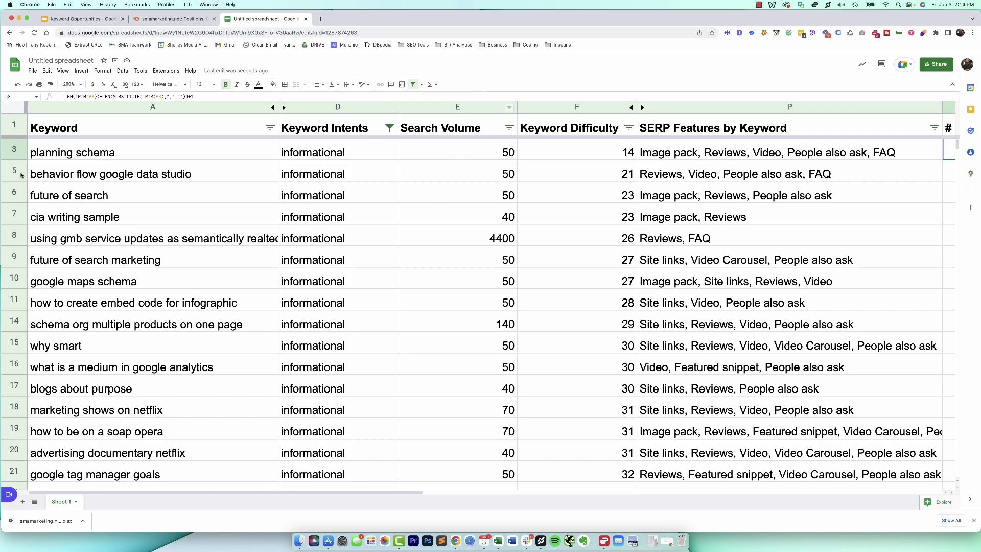
drag(17, 216, 13, 231)
right_click(13, 230)
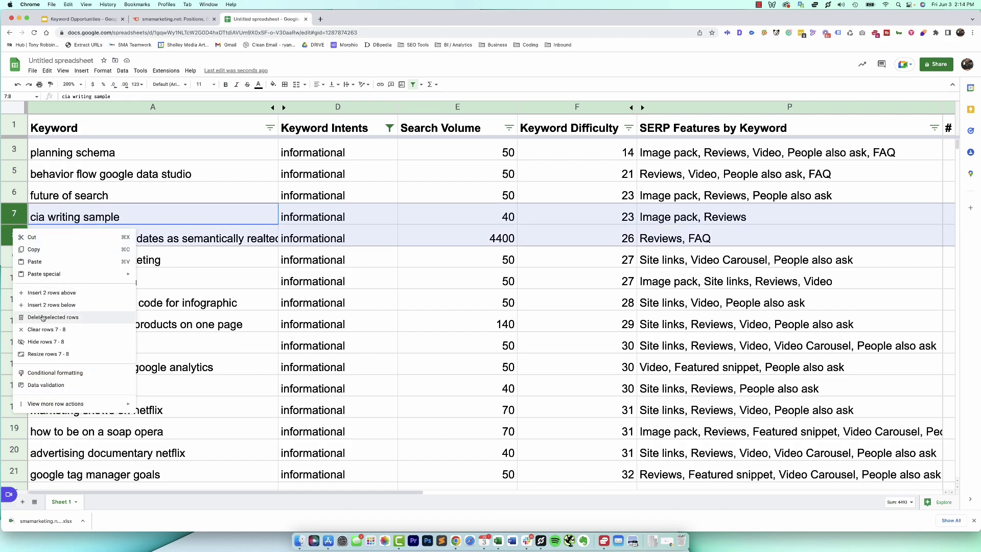
click(43, 318)
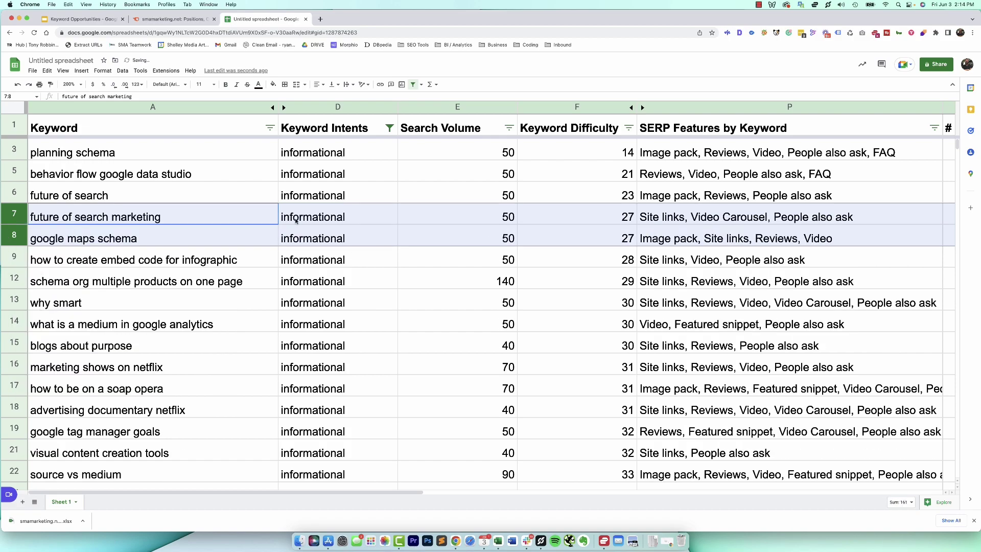
click(511, 155)
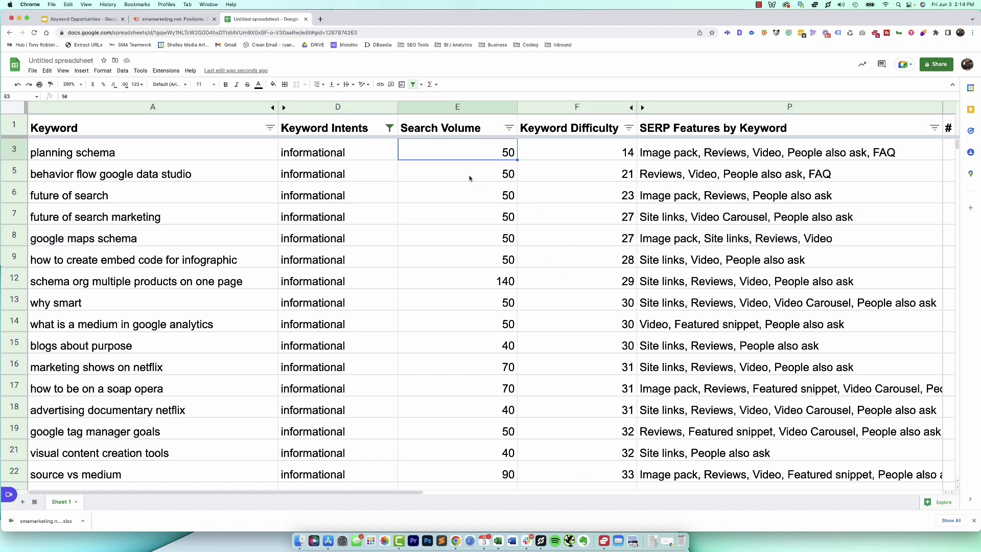
Unhide the CPC, URL and Traffic columns and widen the URL column to show full links.
click(642, 108)
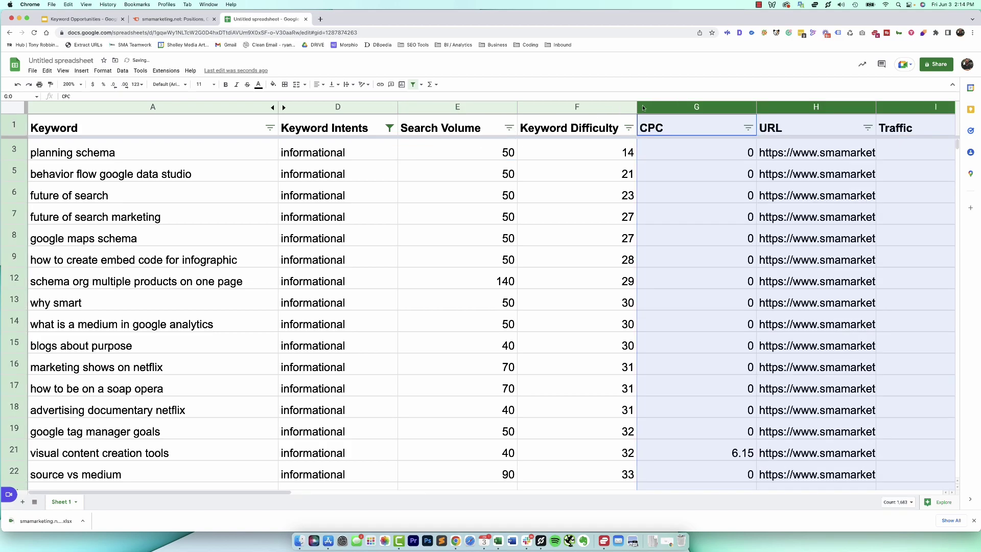
click(831, 155)
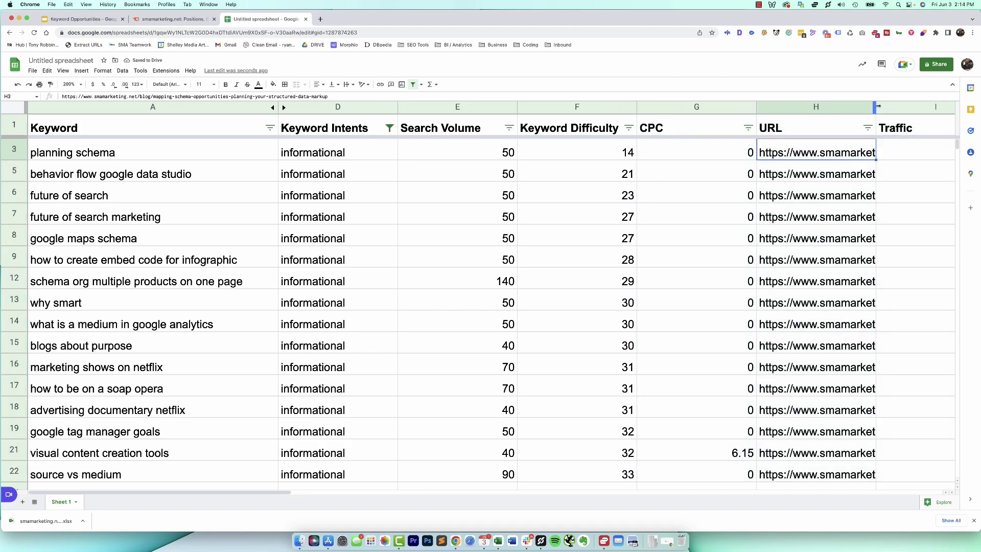
drag(877, 106, 955, 107)
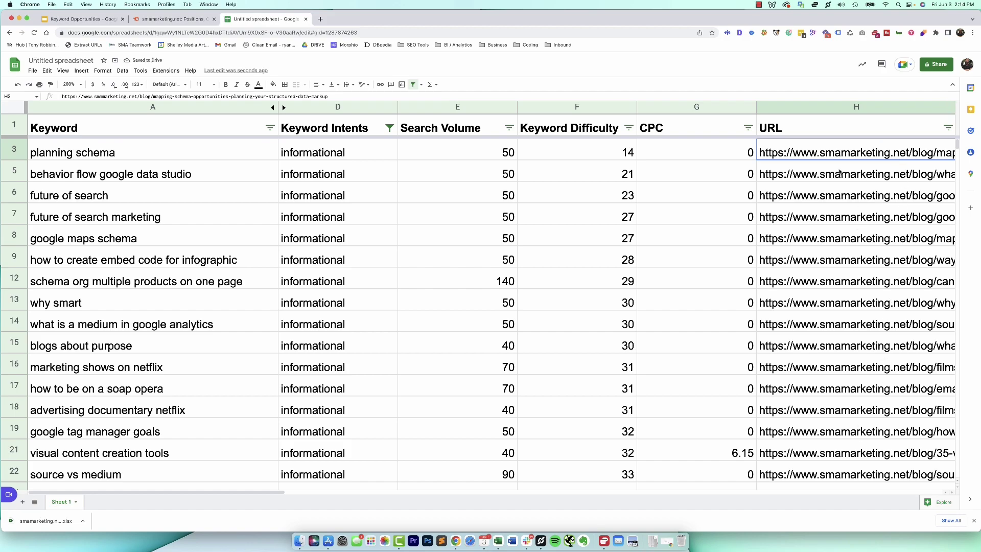
Scroll across the sheet to review the URLs and the finished keyword list.
click(807, 176)
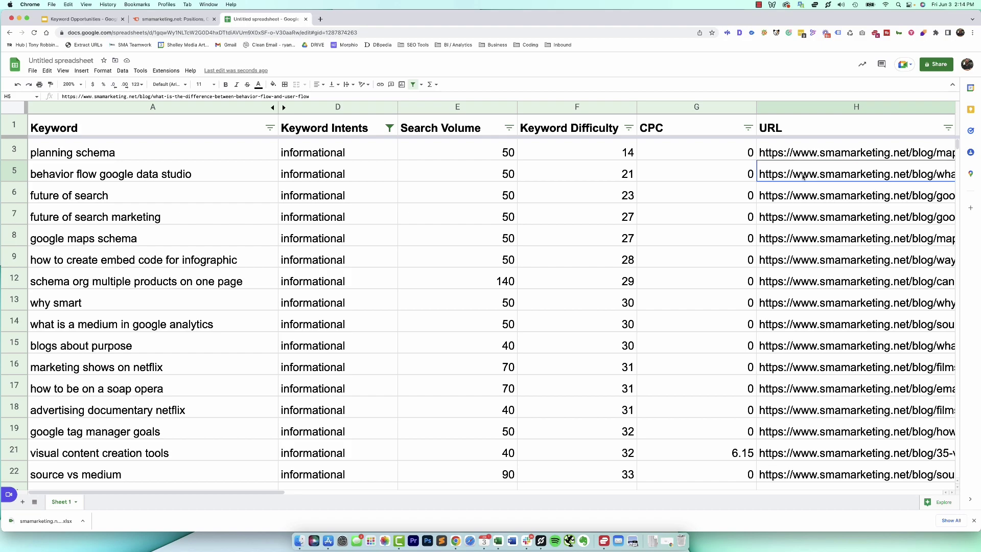
scroll(803, 176, right, 5)
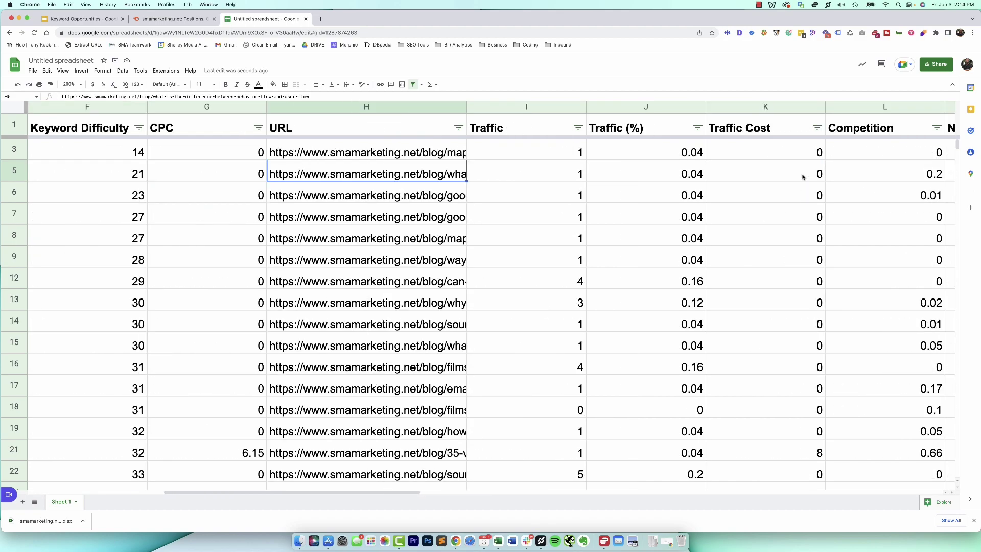
scroll(803, 177, right, 3)
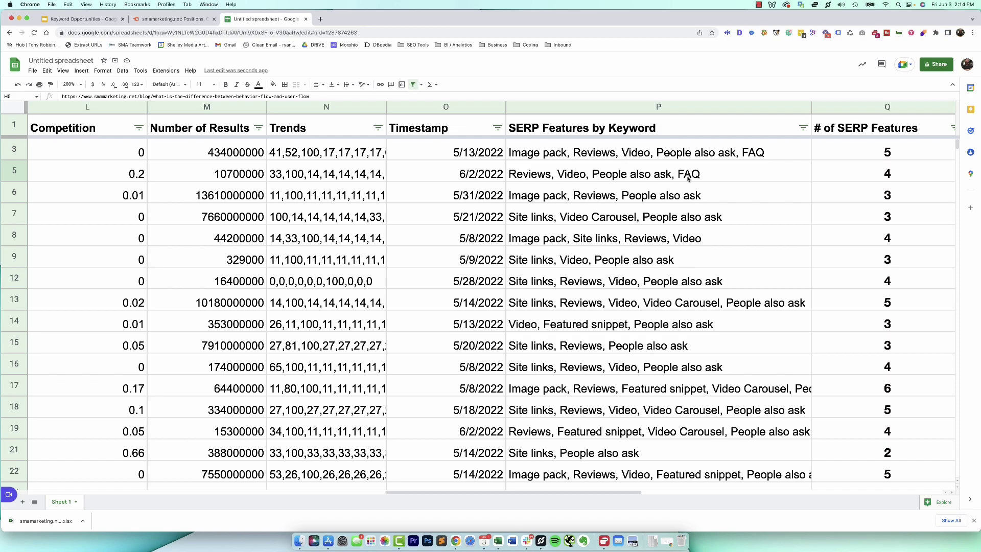
scroll(688, 179, left, 15)
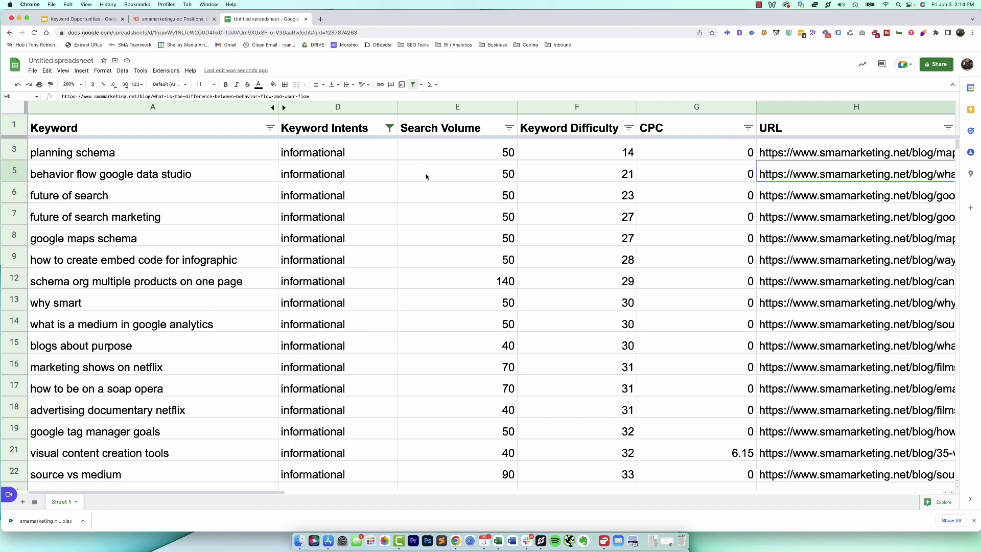
scroll(426, 177, down, 5)
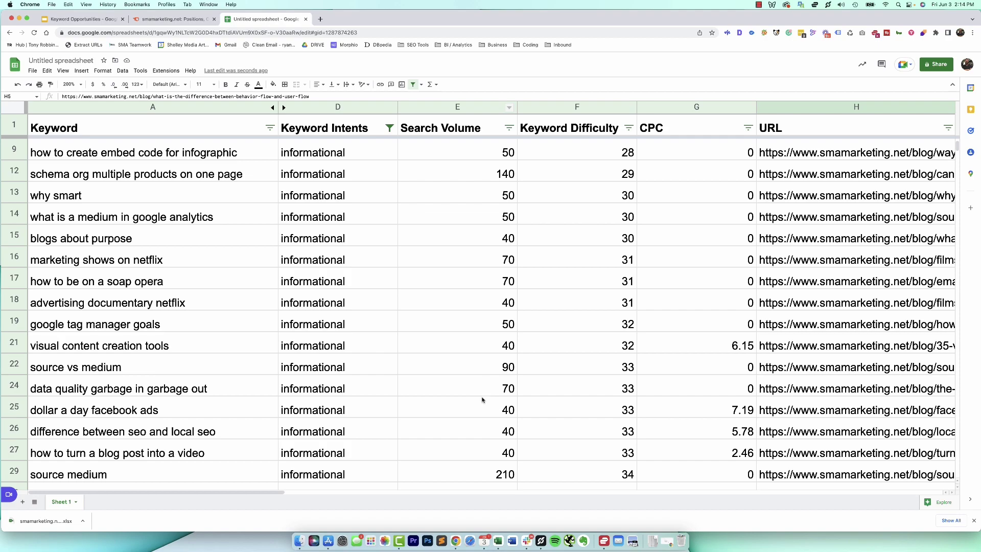
scroll(449, 255, up, 5)
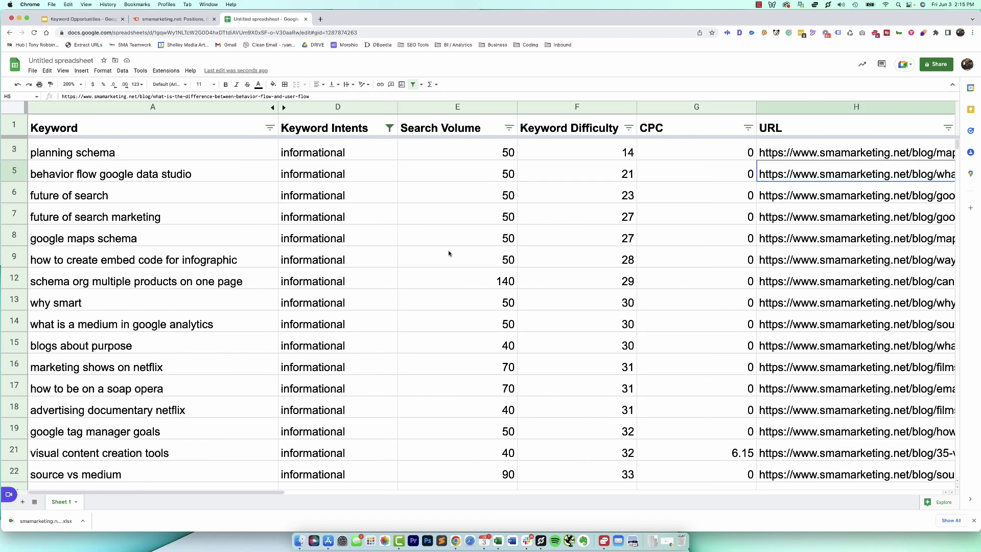